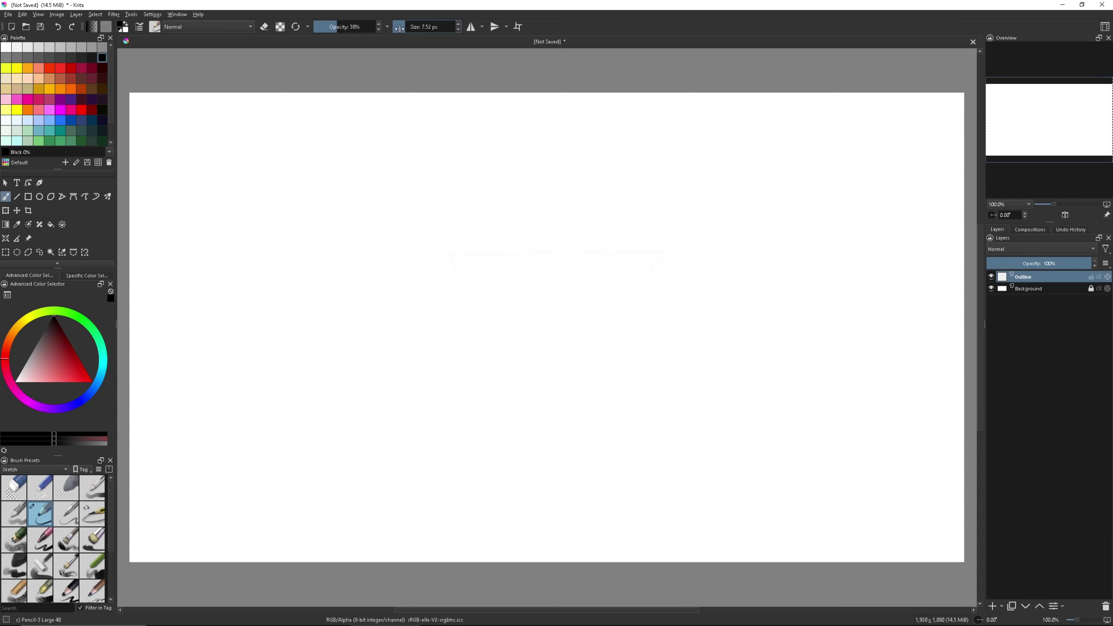
- Sketch rough eye shapes and nose and mouth lines on the Outline layer with Pencil-3 Large 4B
drag(566, 241, 507, 242)
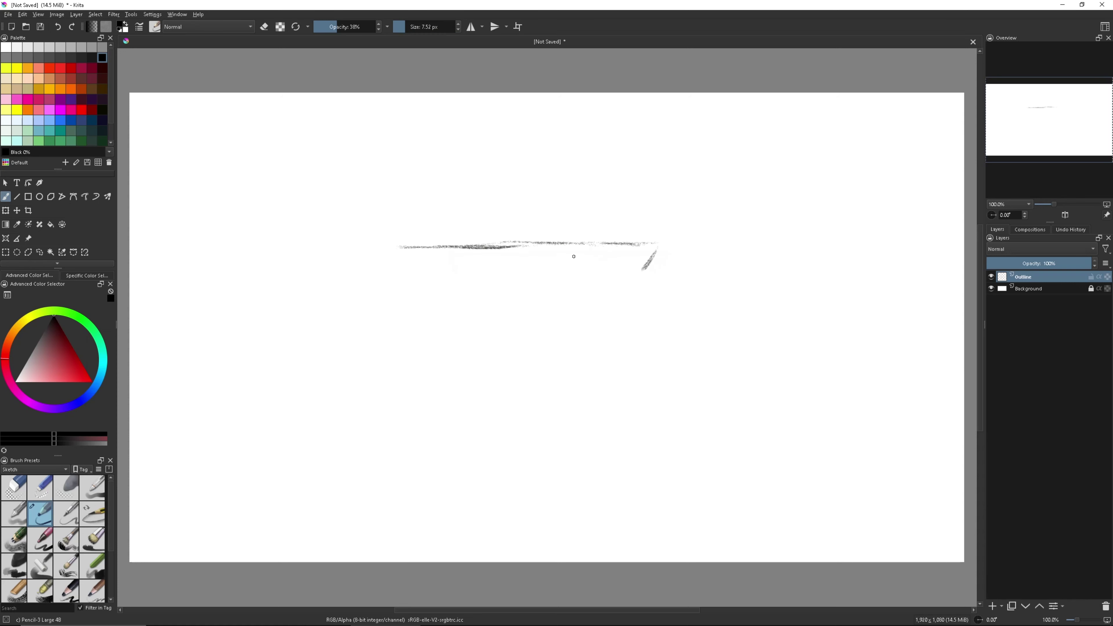
drag(391, 276, 466, 277)
drag(565, 276, 637, 275)
mouse_move(370, 246)
mouse_down()
mouse_move(458, 244)
mouse_move(388, 274)
mouse_up()
drag(574, 247, 561, 274)
mouse_move(563, 275)
mouse_down()
mouse_move(638, 275)
mouse_move(566, 242)
mouse_up()
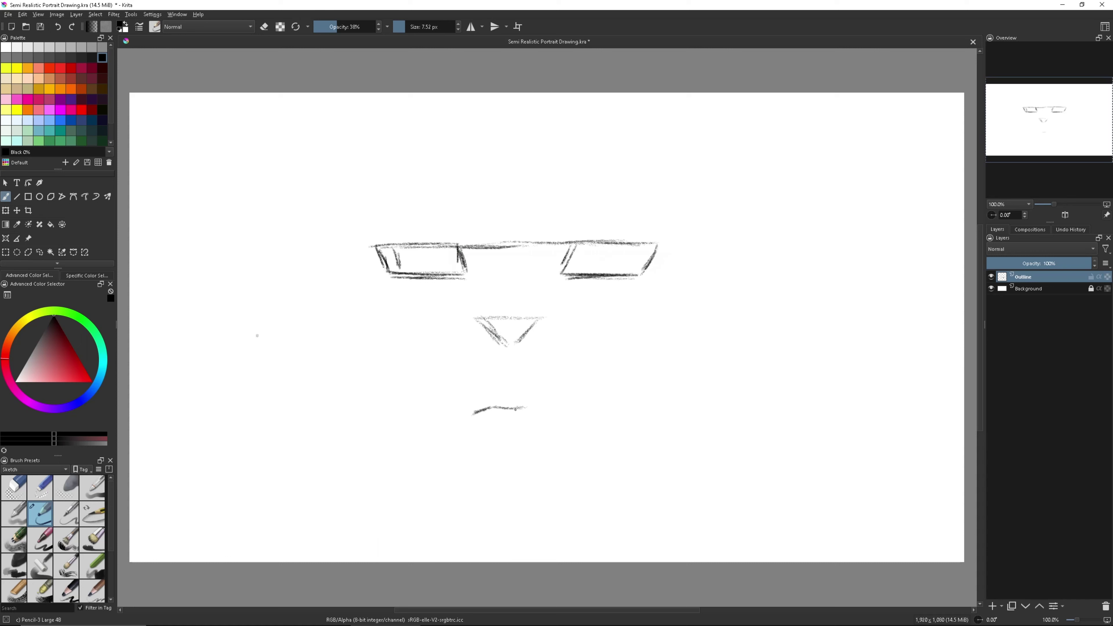
- Remove the stray stroke below the lower lip and erase the line between the eyes
drag(546, 422, 485, 425)
key(ctrl+z)
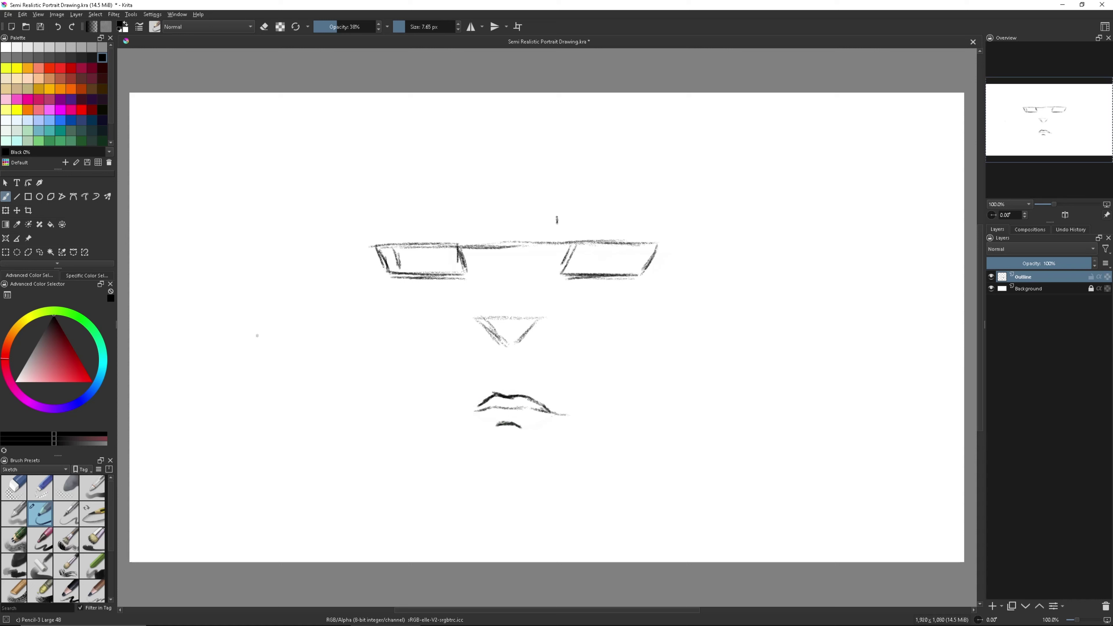
drag(460, 246, 572, 242)
- Add a new paint layer named Workline above Outline
key(Insert)
text(Workline)
key(Return)
- Draw eyebrows above both eyes on Workline, undoing the last refinement stroke
drag(600, 230, 661, 233)
drag(481, 215, 372, 237)
drag(445, 228, 374, 237)
key(ctrl+z)
key(ctrl+z)
key(ctrl+z)
- Draw and darken full eyebrows on the Outline layer
key(Page_Down)
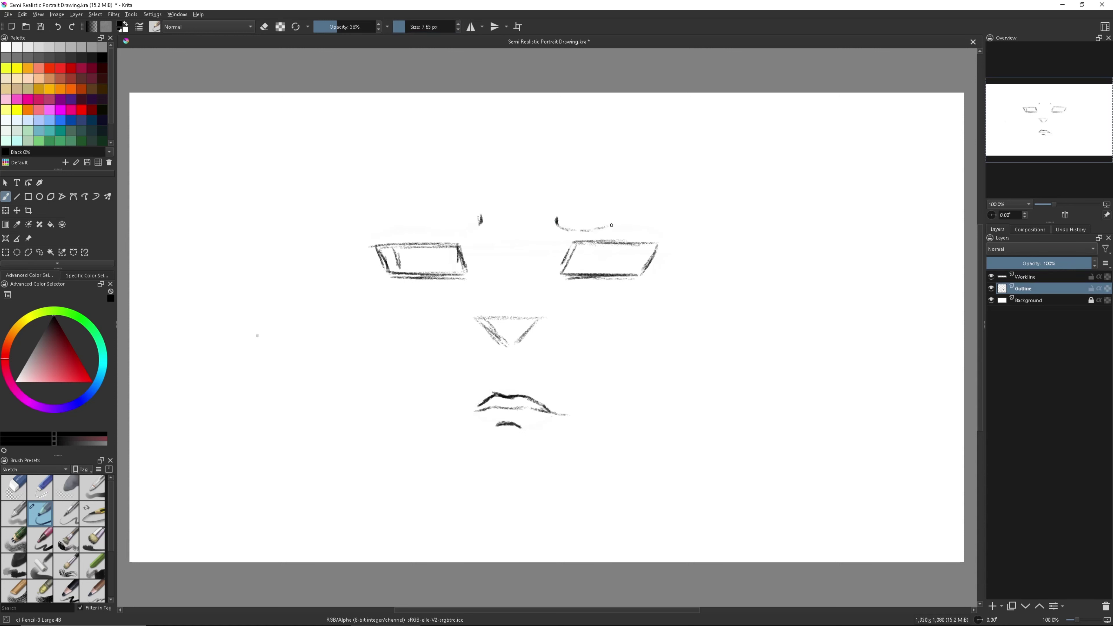
drag(482, 215, 366, 238)
drag(451, 226, 367, 238)
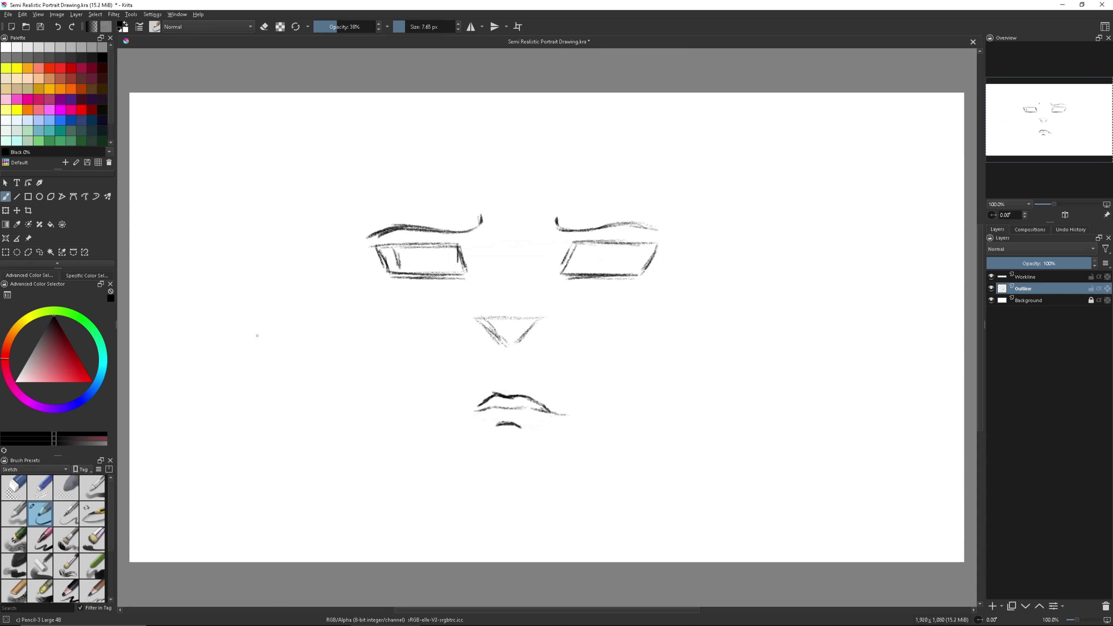
- On Workline, trace the top and bottom edges of both eyes with an upper-lid flick
click(1052, 276)
drag(596, 238, 663, 245)
drag(567, 248, 679, 239)
click(57, 27)
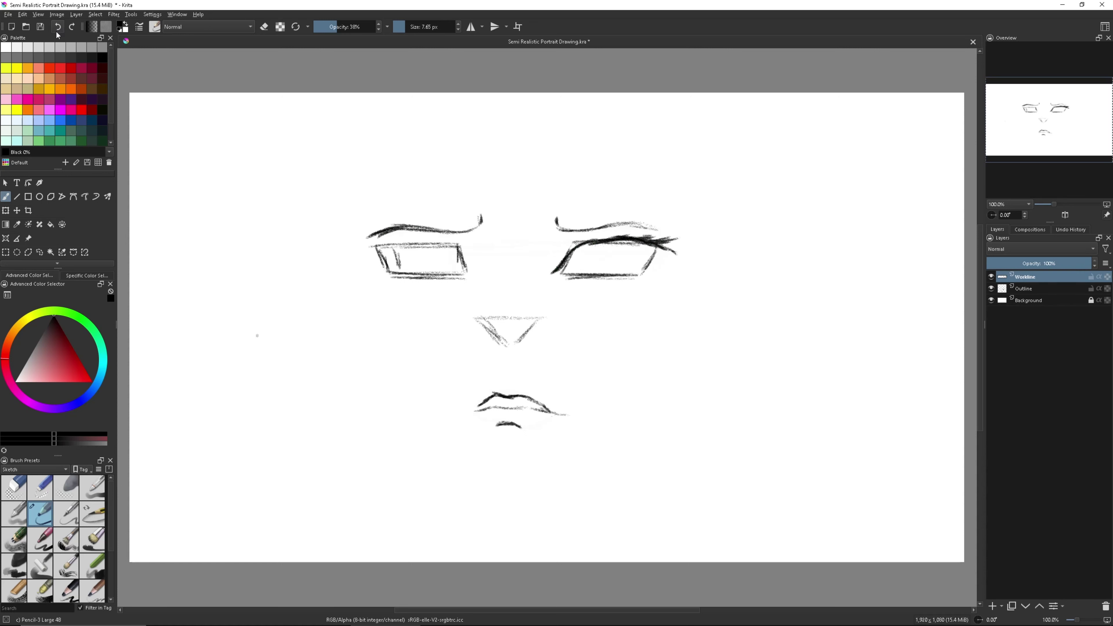
drag(628, 273, 562, 270)
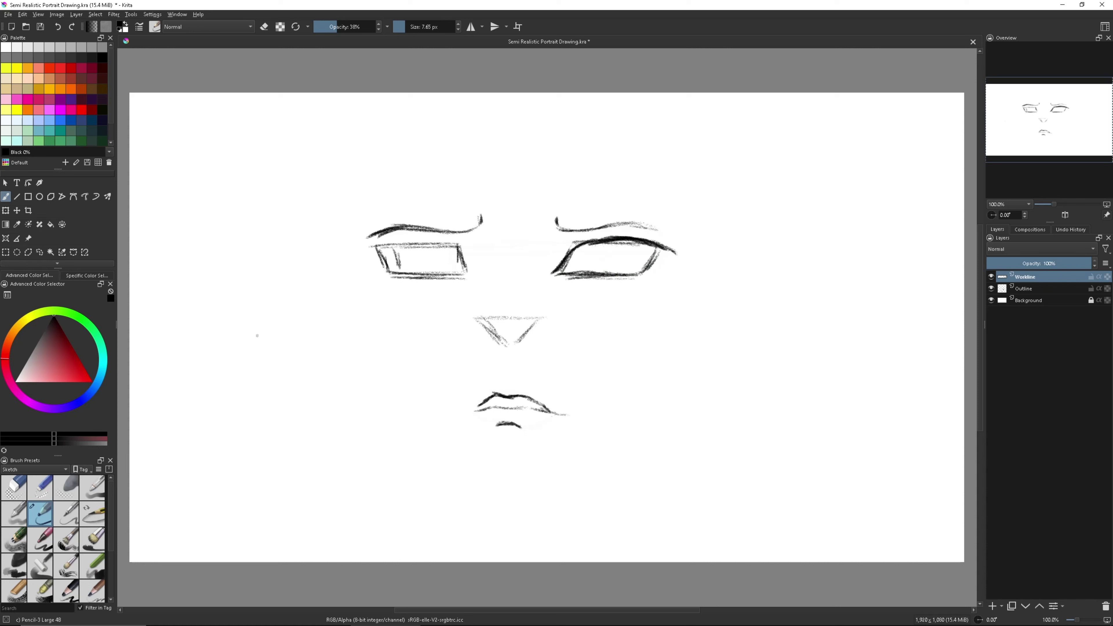
mouse_move(457, 251)
mouse_down()
mouse_move(366, 263)
mouse_move(470, 275)
mouse_move(403, 242)
mouse_up()
drag(468, 274, 381, 265)
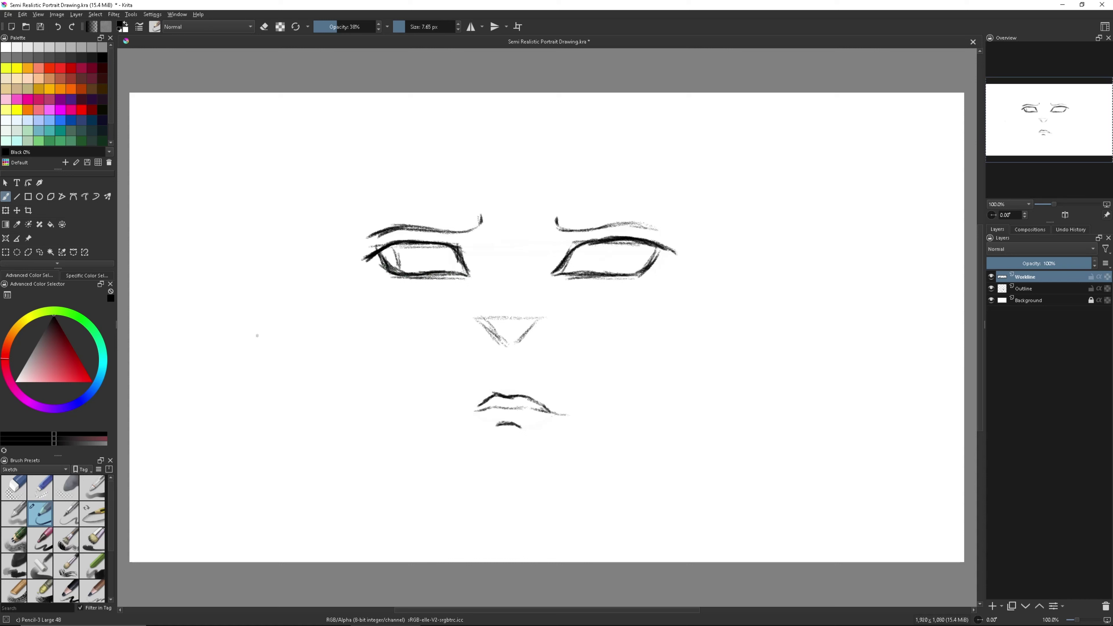
key(ctrl+z)
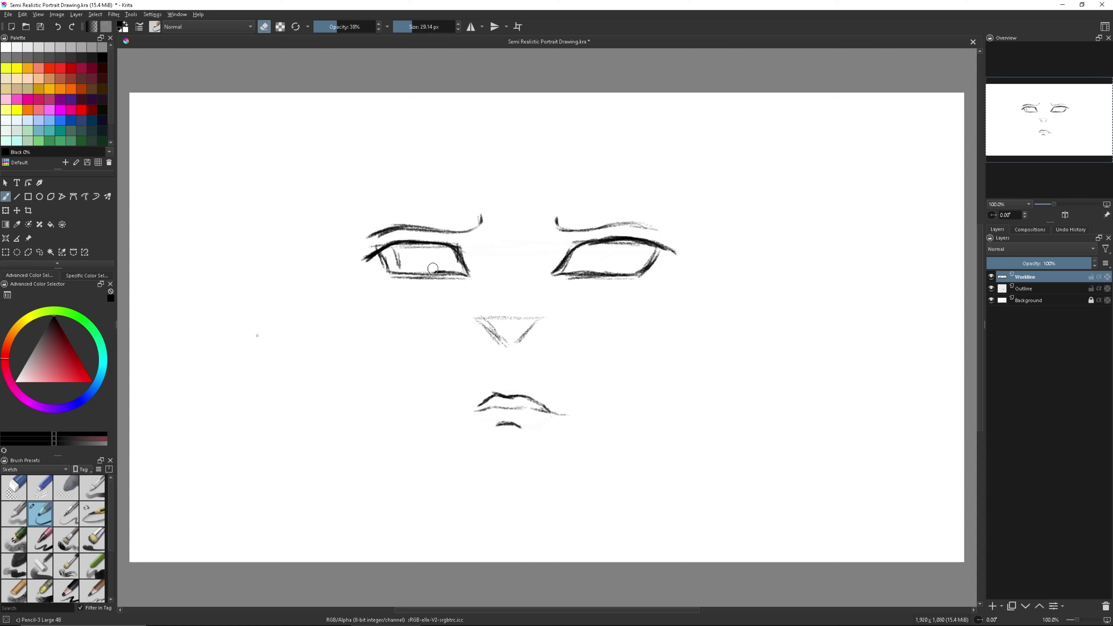
- Shrink the brush to about 7.7 px and darken the right eye's upper eyelid
drag(400, 31, 397, 31)
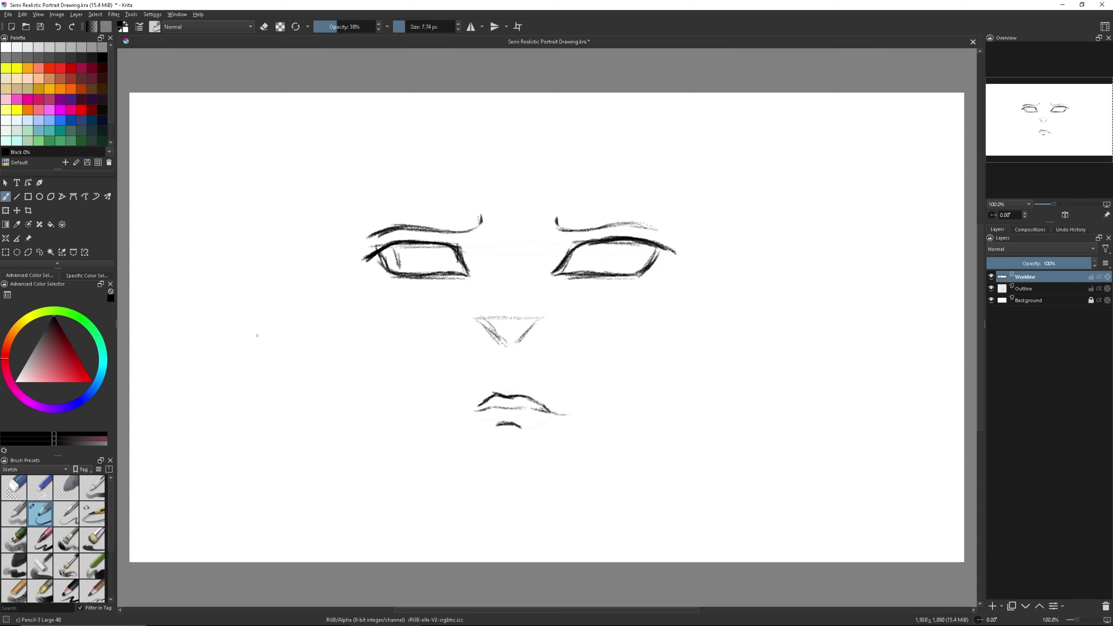
scroll(456, 29, up, 3)
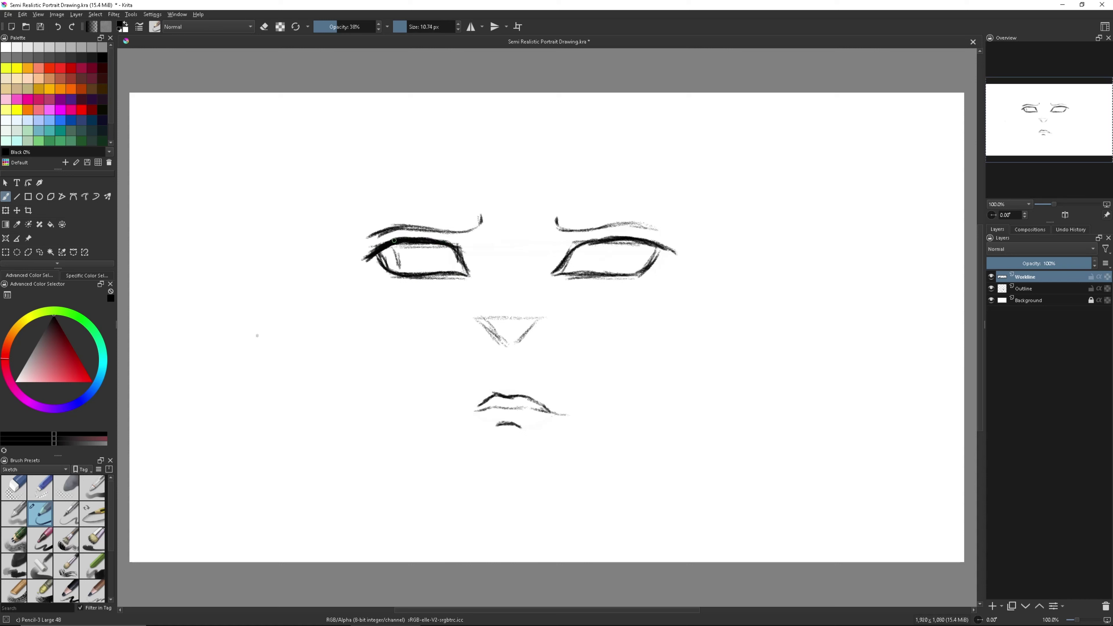
drag(671, 249, 576, 242)
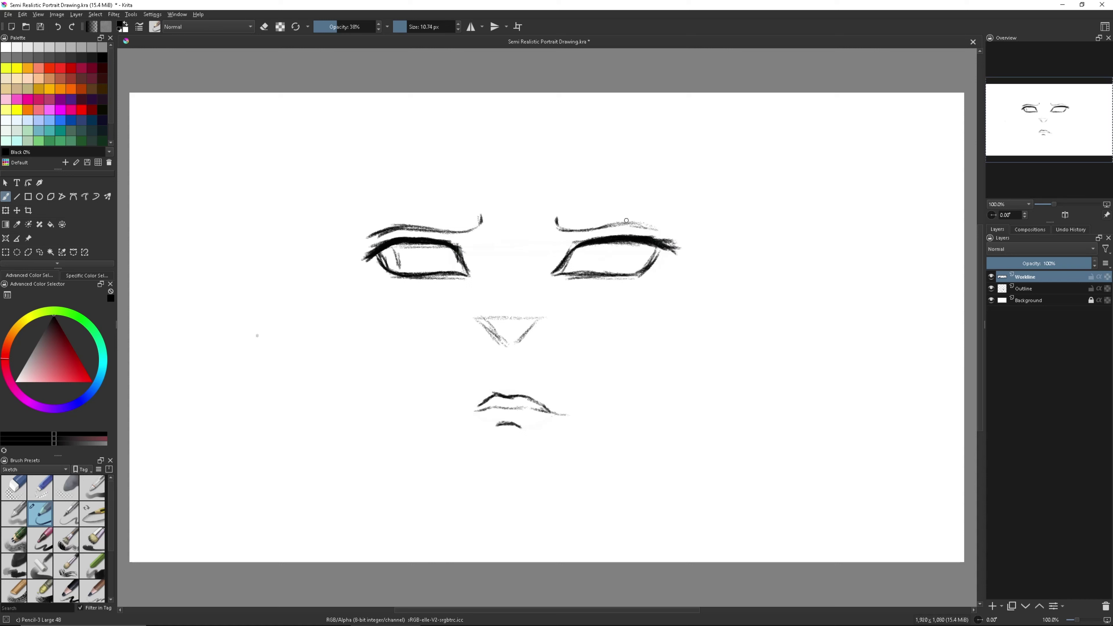
scroll(456, 26, up, 10)
- Draw both irises, shade them dark with black pupils, and line the nose's right side
drag(622, 244, 614, 245)
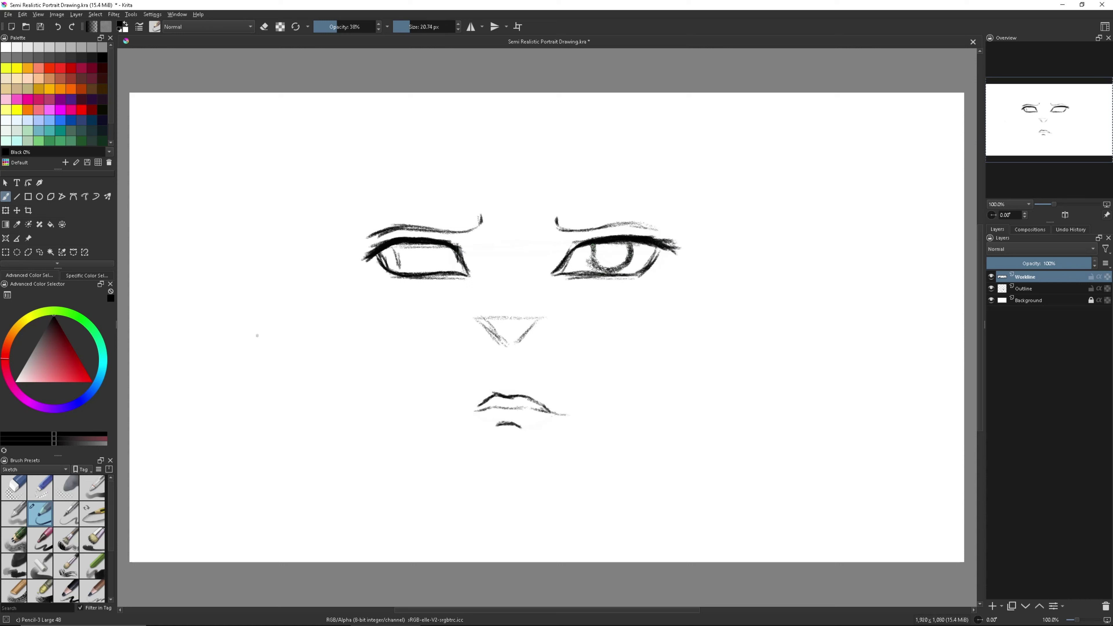
drag(441, 251, 408, 248)
scroll(423, 26, up, 20)
drag(614, 265, 599, 250)
drag(421, 263, 419, 245)
mouse_move(611, 254)
mouse_down()
mouse_move(601, 257)
mouse_move(655, 246)
mouse_move(658, 230)
mouse_up()
scroll(423, 27, down, 15)
mouse_move(538, 317)
mouse_down()
mouse_move(535, 328)
mouse_move(531, 253)
mouse_up()
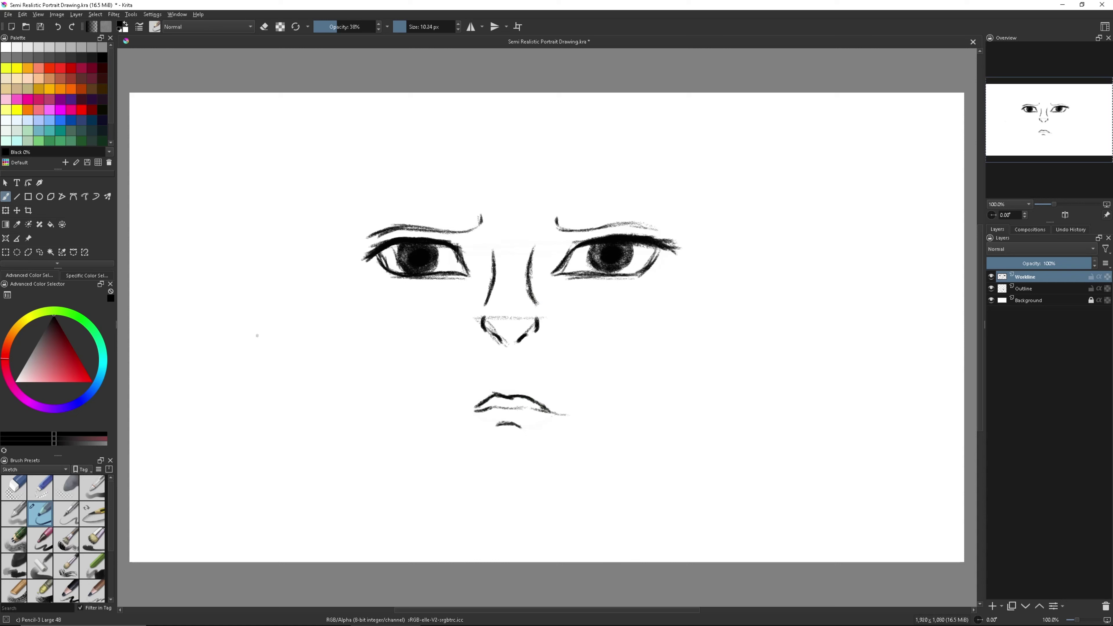
- Add a new layer named Tone for shading
click(58, 27)
key(Insert)
key(F2)
text(Tone)
key(Return)
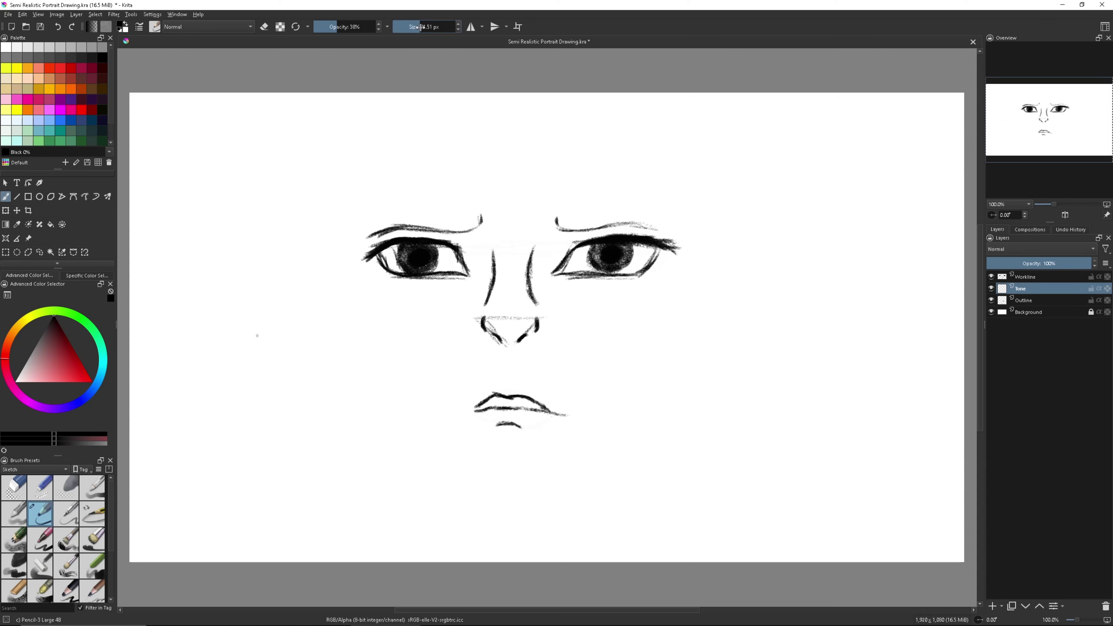
- At 25% opacity and about 33 px, shade under the eyes and their outer corners
click(421, 27)
drag(556, 280, 662, 283)
drag(373, 276, 451, 289)
click(329, 26)
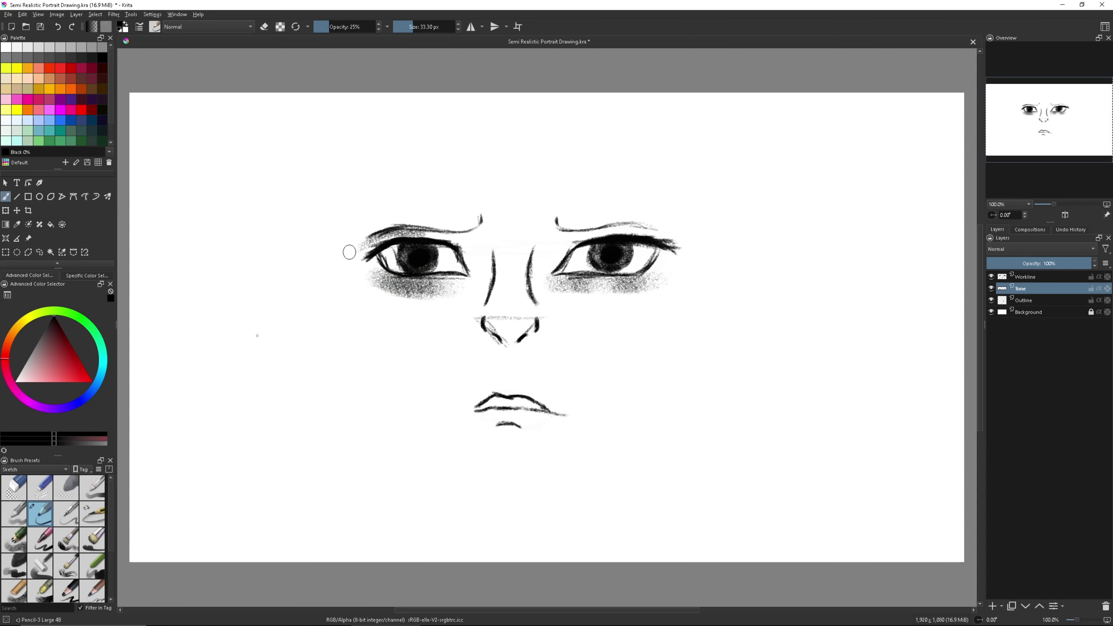
drag(350, 252, 388, 239)
drag(604, 237, 688, 246)
- Shade the nose tip and sides, inner eyebrows, and around the mouth
mouse_move(499, 316)
mouse_down()
mouse_move(486, 309)
mouse_move(495, 246)
mouse_up()
drag(537, 302, 528, 248)
drag(487, 217, 460, 228)
drag(556, 217, 570, 228)
drag(495, 391, 524, 388)
mouse_move(486, 423)
mouse_down()
mouse_move(564, 412)
mouse_move(463, 412)
mouse_up()
- Blend the shading around the left eye with Blender Blur at 22% opacity
click(35, 469)
click(56, 534)
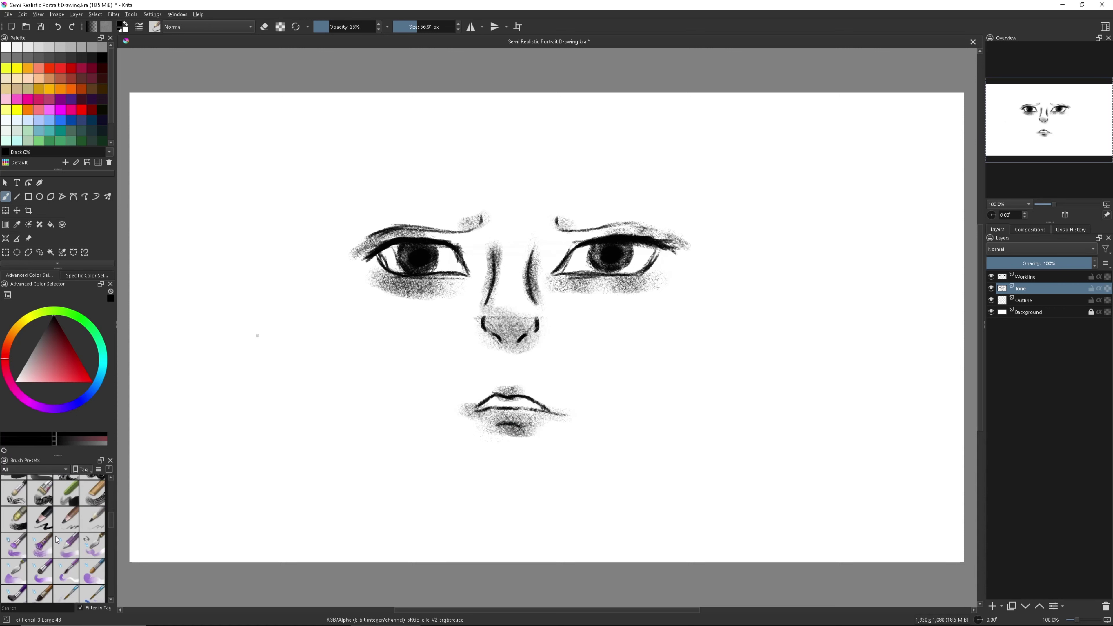
key(slash)
click(326, 26)
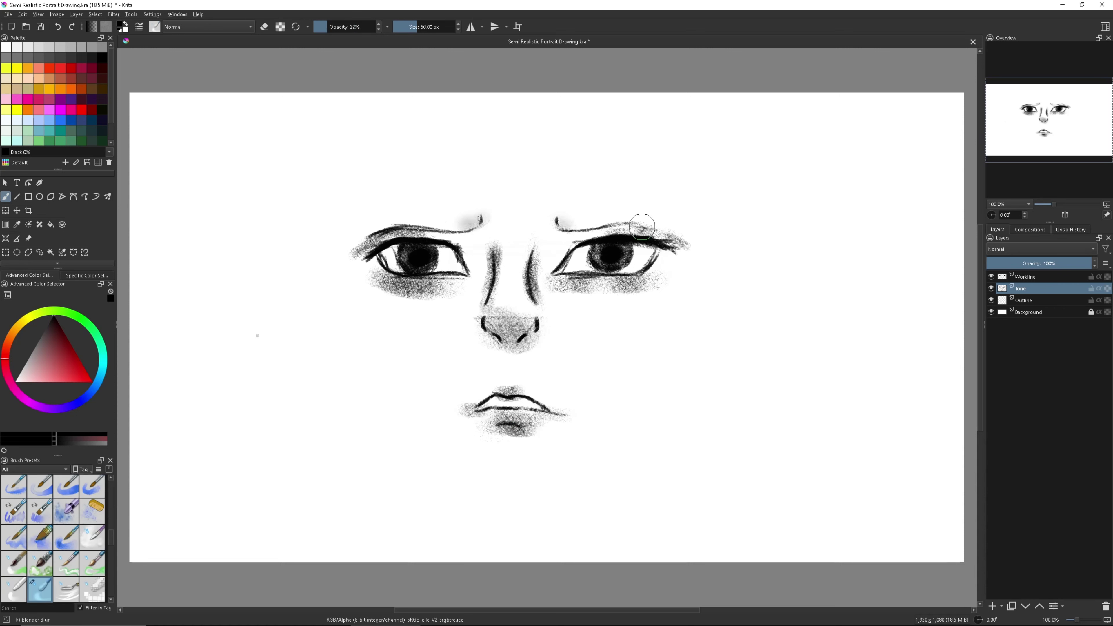
drag(364, 250, 440, 304)
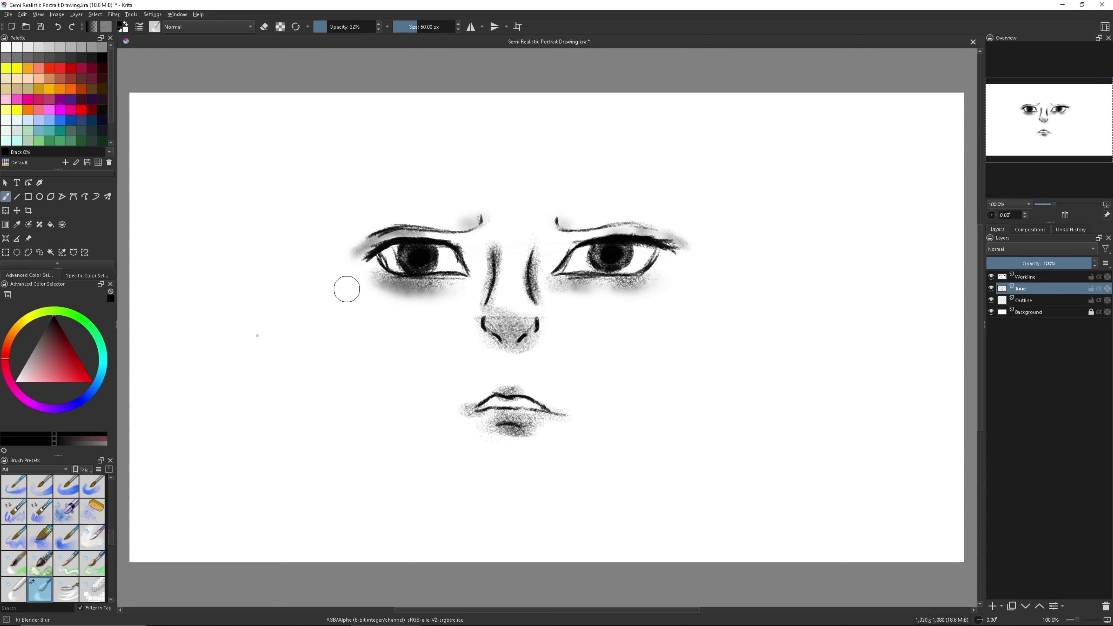
- Resize the blur brush between 16 and 35 px, undo a blend, and return to the Tone layer with the pencil
key(Page_Down)
key(Page_Up)
key(Page_Up)
drag(408, 247, 430, 249)
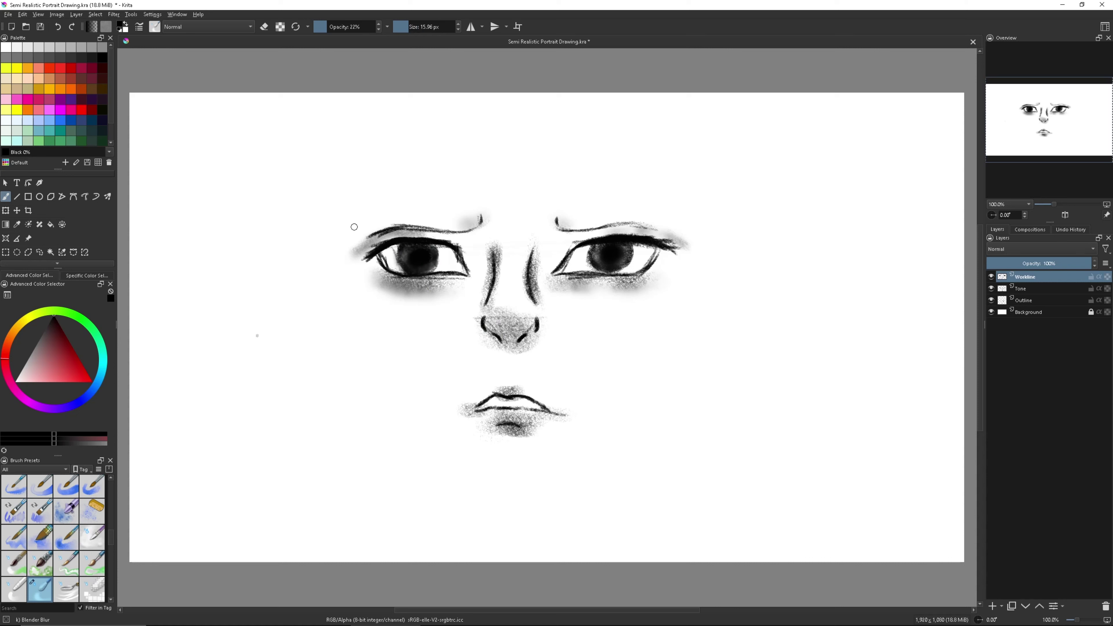
click(58, 27)
mouse_move(403, 257)
mouse_down()
mouse_move(427, 257)
mouse_move(505, 316)
mouse_up()
click(1042, 284)
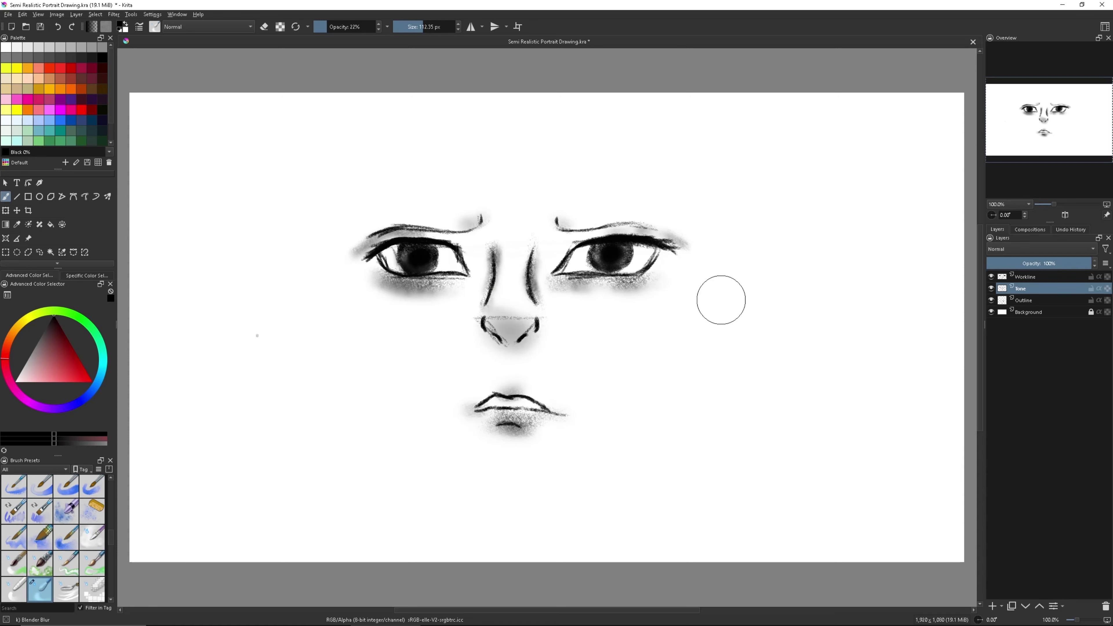
key(slash)
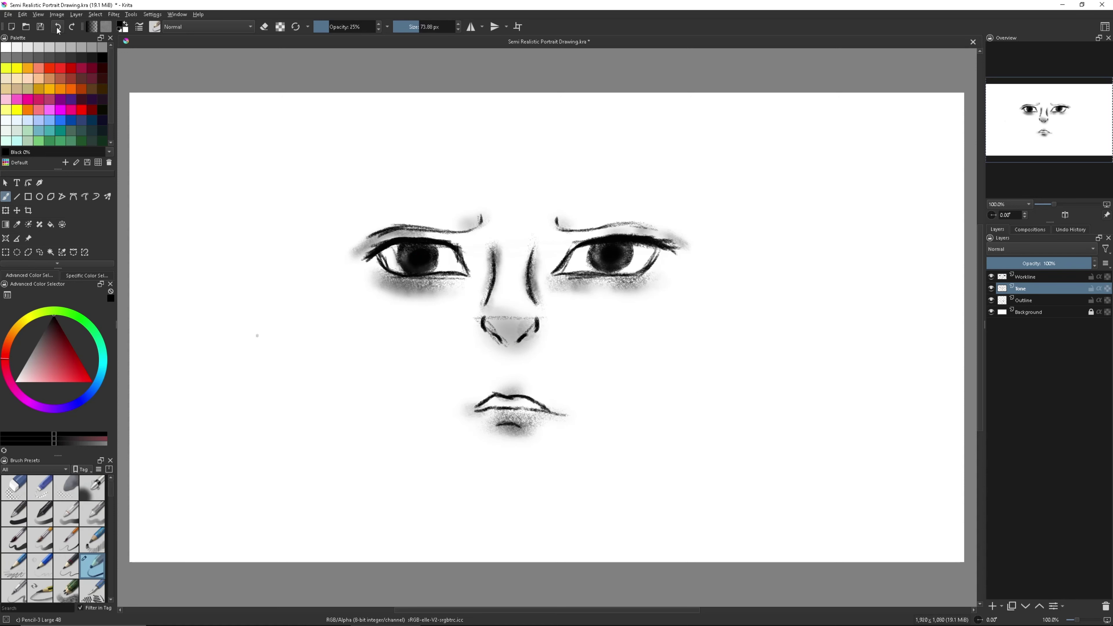
- Shade the nose tip with grainy pencil at 10% opacity, then switch to Workline with a smaller brush
key(i)
mouse_move(491, 324)
mouse_down()
mouse_move(513, 322)
mouse_move(509, 333)
mouse_up()
key(bracketleft)
key(bracketleft)
key(bracketleft)
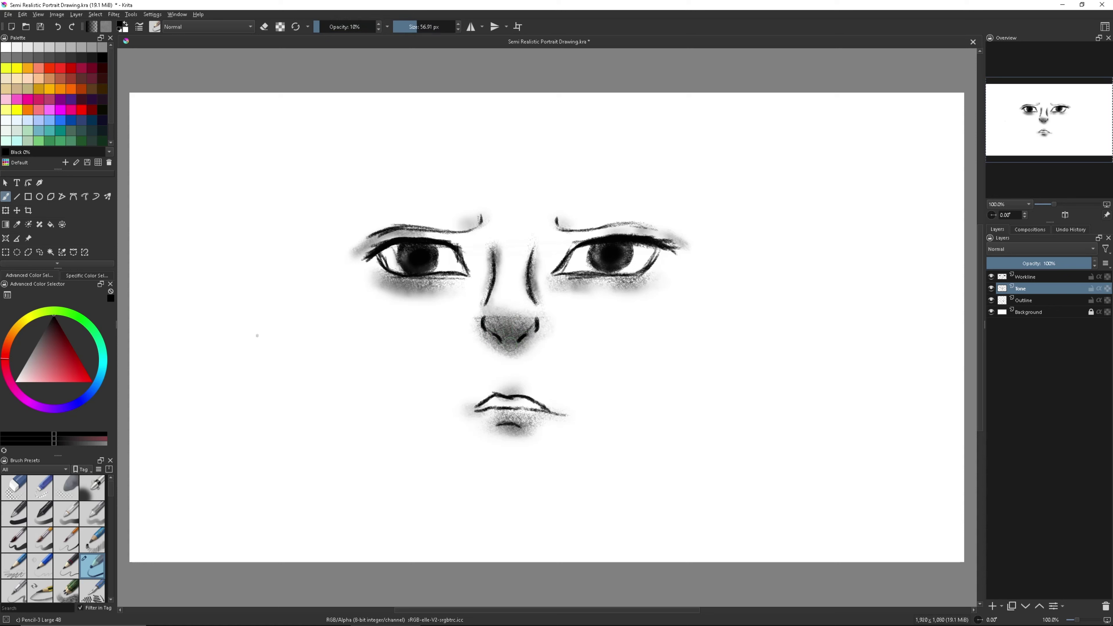
key(Page_Up)
- Build thick dark eyebrows above both eyes, thickening the right eyebrow's tail
mouse_move(583, 213)
mouse_down()
mouse_move(623, 204)
mouse_move(689, 226)
mouse_move(567, 206)
mouse_up()
drag(481, 203, 347, 231)
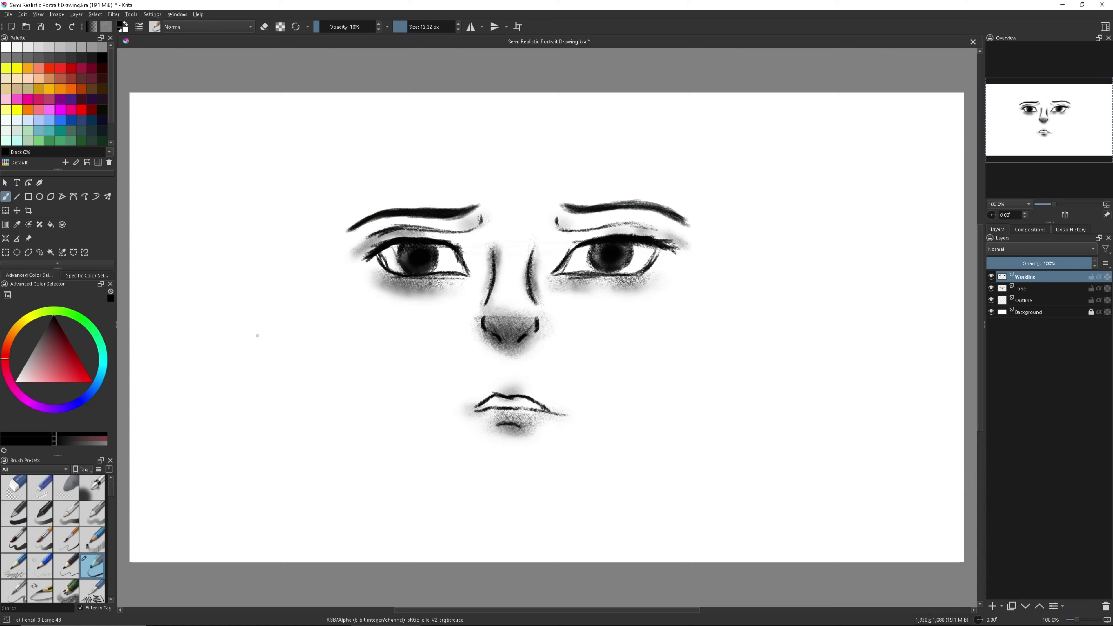
drag(686, 221, 623, 207)
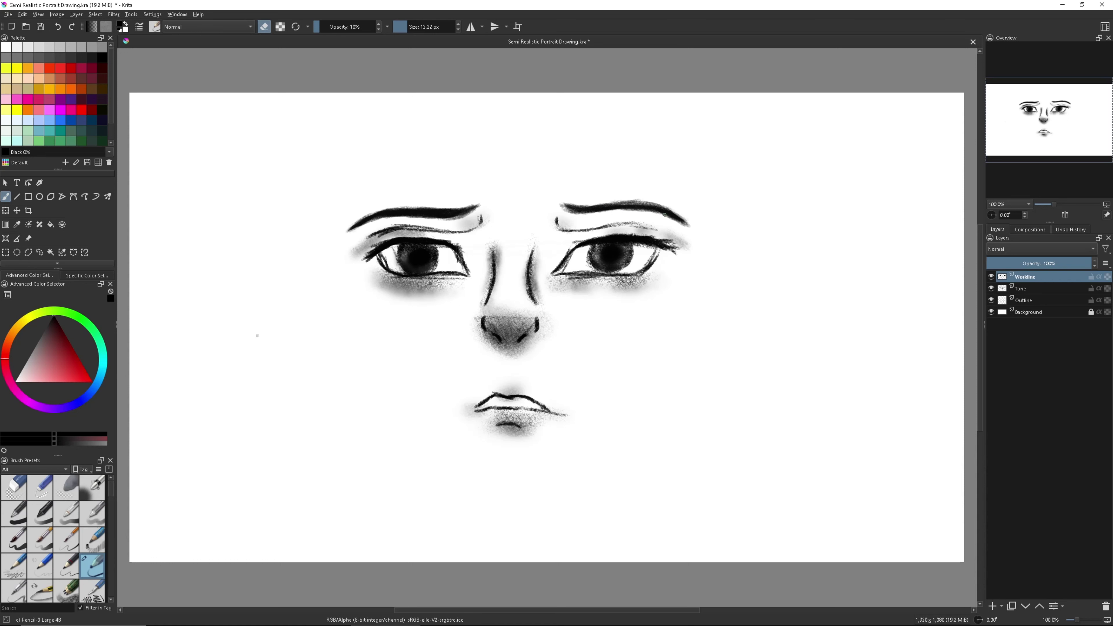
drag(685, 225, 665, 213)
- Blend on the Tone layer with a smaller Blender Blur brush, then return to the pencil
scroll(52, 539, down, 5)
scroll(53, 539, down, 3)
click(40, 590)
key(Page_Down)
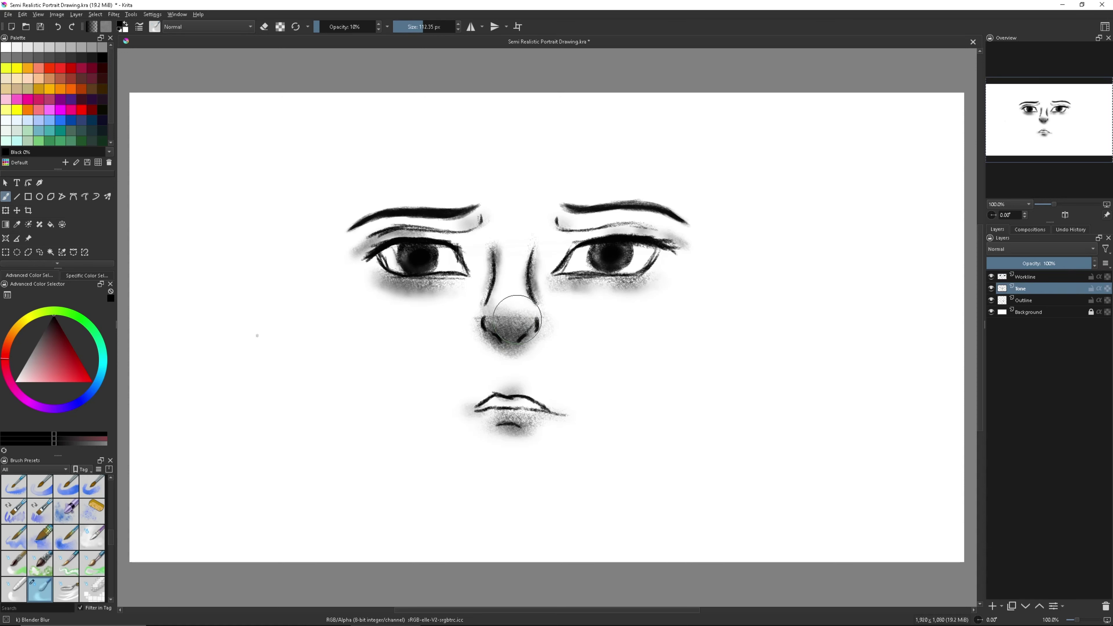
key(bracketleft)
key(bracketleft)
key(bracketleft)
key(slash)
- Set the pencil to 19% opacity and about 15 px in eraser mode, then move to Workline
key(Page_Up)
key(Page_Down)
key(o)
key(bracketleft)
key(bracketleft)
key(bracketleft)
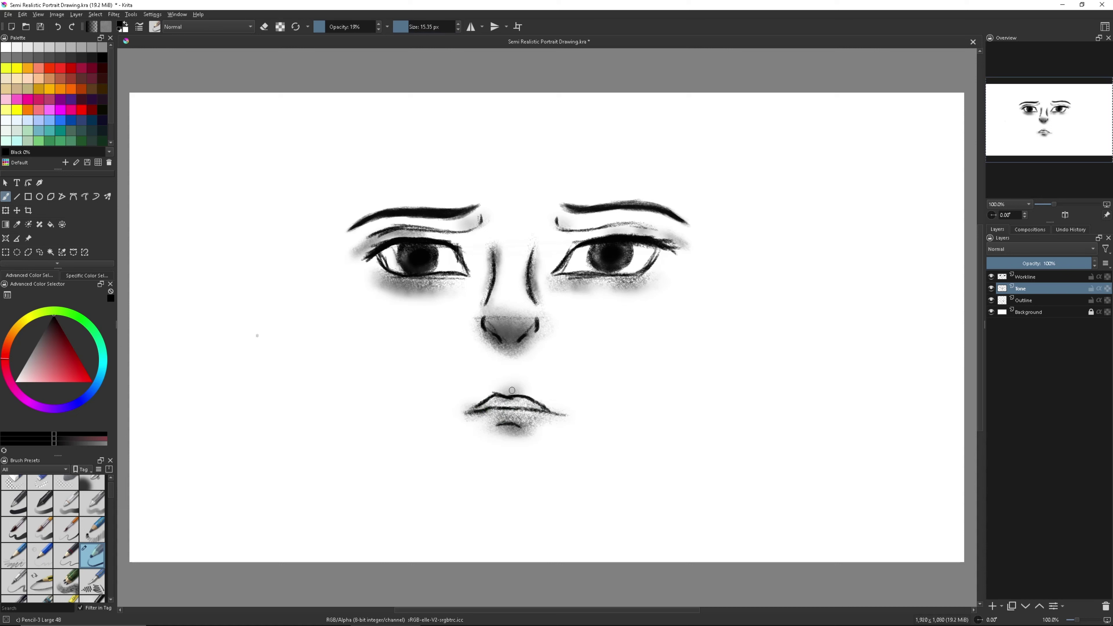
key(e)
key(Page_Up)
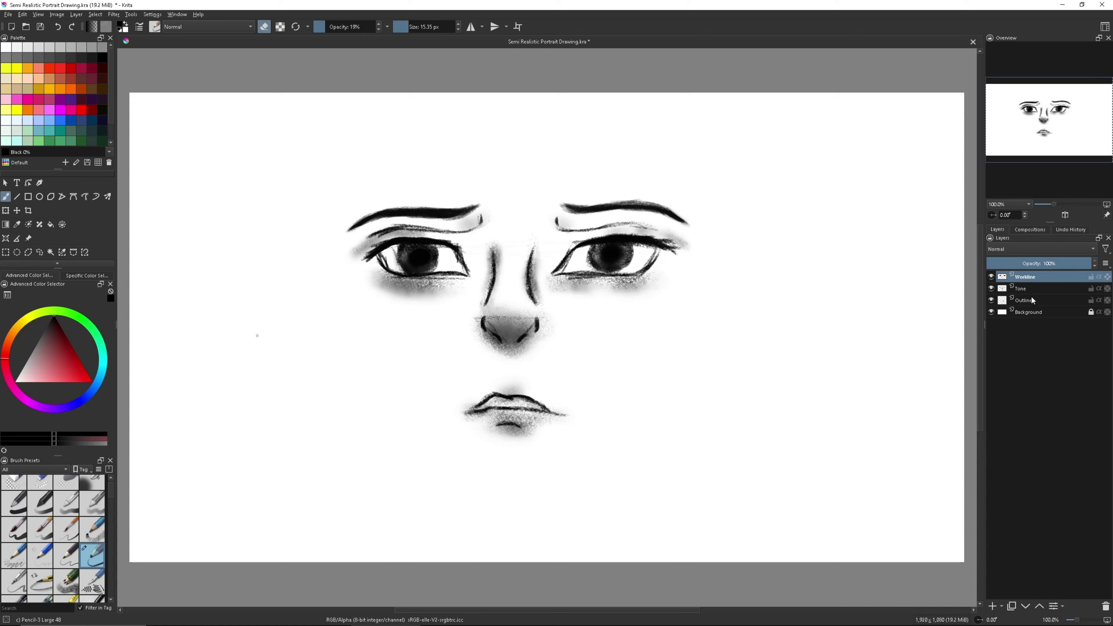
- Paint soft grey shading around the face on Tone with a large soft airbrush
key(slash)
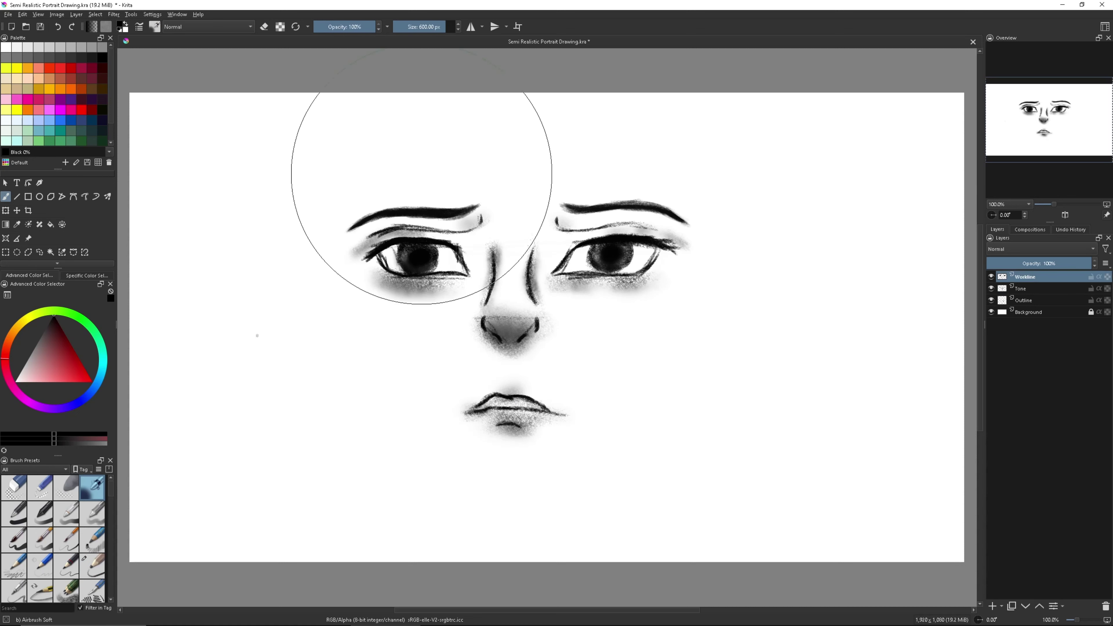
key(Page_Down)
mouse_move(504, 410)
mouse_down()
mouse_move(504, 472)
mouse_move(549, 129)
mouse_up()
click(58, 27)
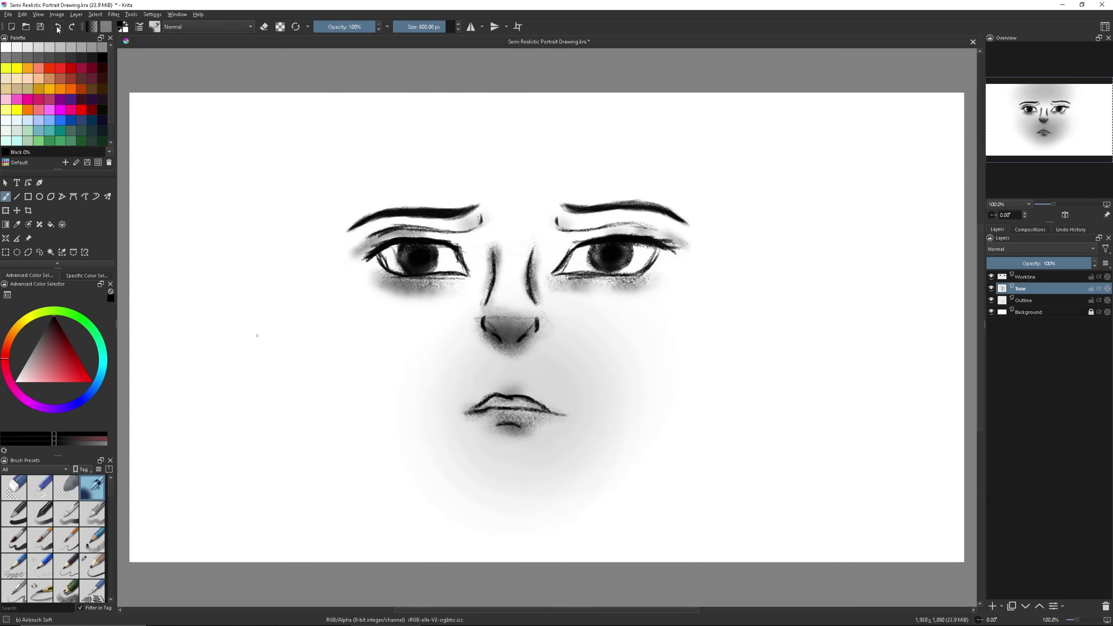
mouse_move(484, 106)
mouse_down()
mouse_move(439, 472)
mouse_move(402, 80)
mouse_up()
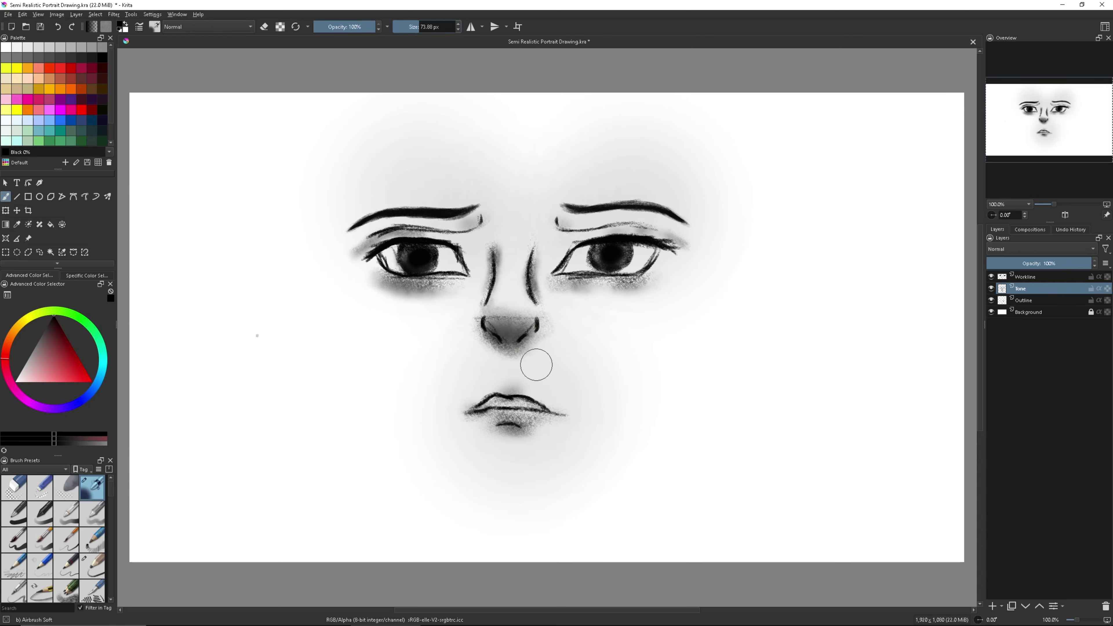
- Shade both sides of the jawline and add two grey neck lines below the jaw
mouse_move(438, 476)
mouse_down()
mouse_move(596, 467)
mouse_move(710, 298)
mouse_up()
drag(462, 501, 386, 437)
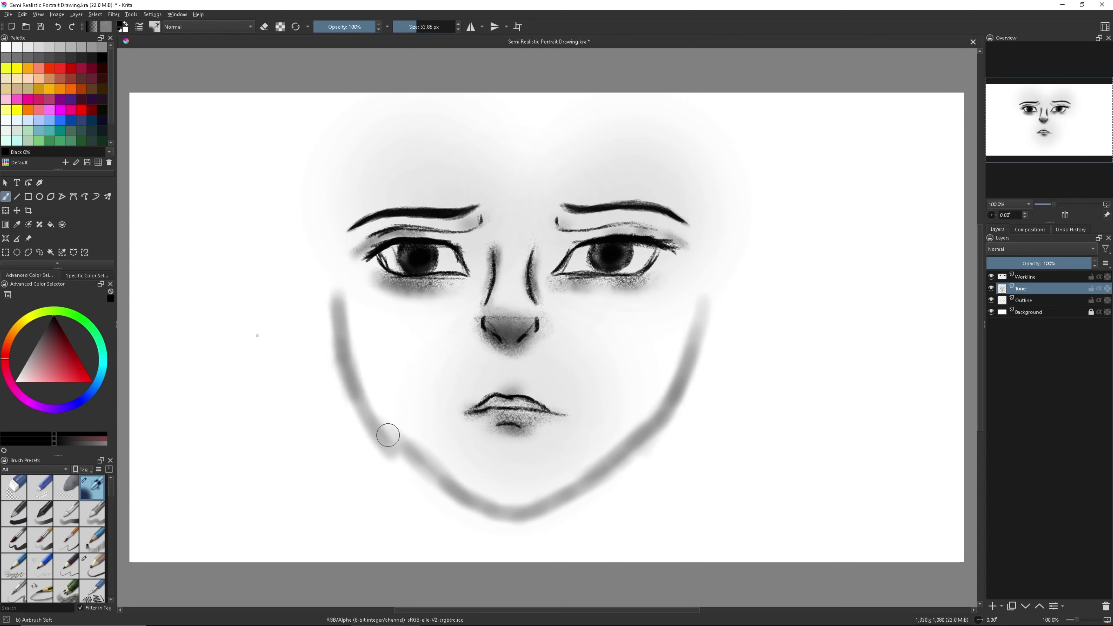
drag(649, 438, 597, 527)
drag(410, 561, 405, 428)
drag(596, 561, 637, 449)
mouse_move(490, 509)
mouse_down()
mouse_move(706, 307)
mouse_move(333, 291)
mouse_up()
- Deepen shading along the chin, lower jaw and neck, adding broad shading on the right cheek
key(bracketleft)
key(bracketleft)
mouse_move(485, 508)
mouse_down()
mouse_move(573, 490)
mouse_move(675, 377)
mouse_move(702, 298)
mouse_move(385, 433)
mouse_move(363, 387)
mouse_move(443, 484)
mouse_move(405, 561)
mouse_up()
mouse_move(622, 467)
mouse_down()
mouse_move(586, 535)
mouse_move(473, 504)
mouse_move(373, 420)
mouse_move(350, 351)
mouse_up()
drag(522, 504, 619, 420)
click(421, 29)
mouse_move(548, 482)
mouse_down()
mouse_move(490, 487)
mouse_move(645, 398)
mouse_move(406, 554)
mouse_move(456, 491)
mouse_move(399, 557)
mouse_move(462, 454)
mouse_up()
- Darken the underside of the nose and between the nostrils, shrinking the brush to 3.45 px
click(407, 28)
mouse_move(483, 320)
mouse_down()
mouse_move(511, 342)
mouse_move(523, 333)
mouse_move(500, 243)
mouse_up()
mouse_move(530, 322)
mouse_down()
mouse_move(486, 316)
mouse_move(531, 327)
mouse_move(503, 376)
mouse_up()
click(428, 27)
click(402, 27)
click(458, 30)
- Set the brush to 10.45 px and Blender Blur to 30% opacity, then shade the upper lip on Workline
click(459, 25)
key(slash)
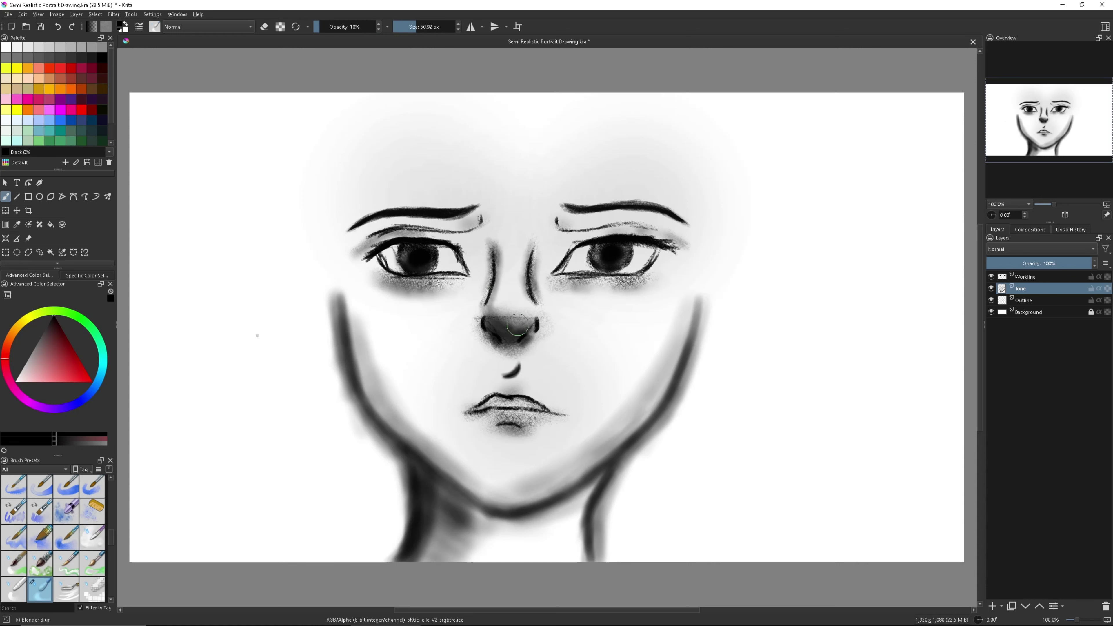
key(bracketleft)
key(bracketleft)
key(o)
key(o)
key(slash)
key(Page_Up)
mouse_move(475, 401)
mouse_down()
mouse_move(531, 403)
mouse_move(484, 404)
mouse_move(546, 408)
mouse_move(476, 408)
mouse_move(549, 419)
mouse_move(484, 428)
mouse_up()
- Switch between the blending brush and an enlarged pencil eraser to blend and clean the lip shading
key(slash)
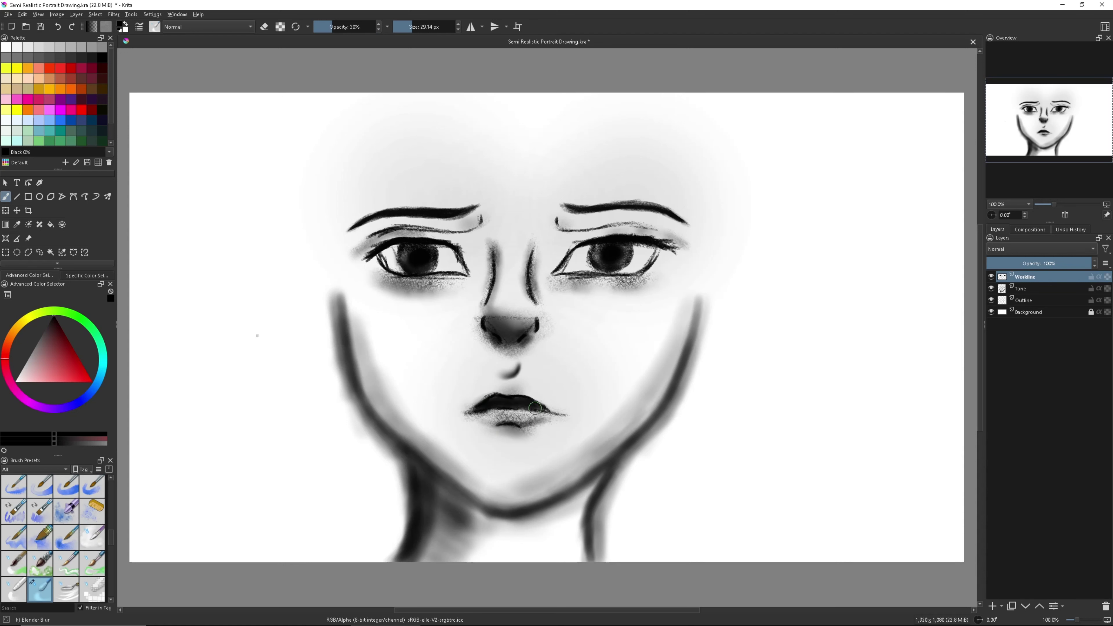
key(slash)
key(e)
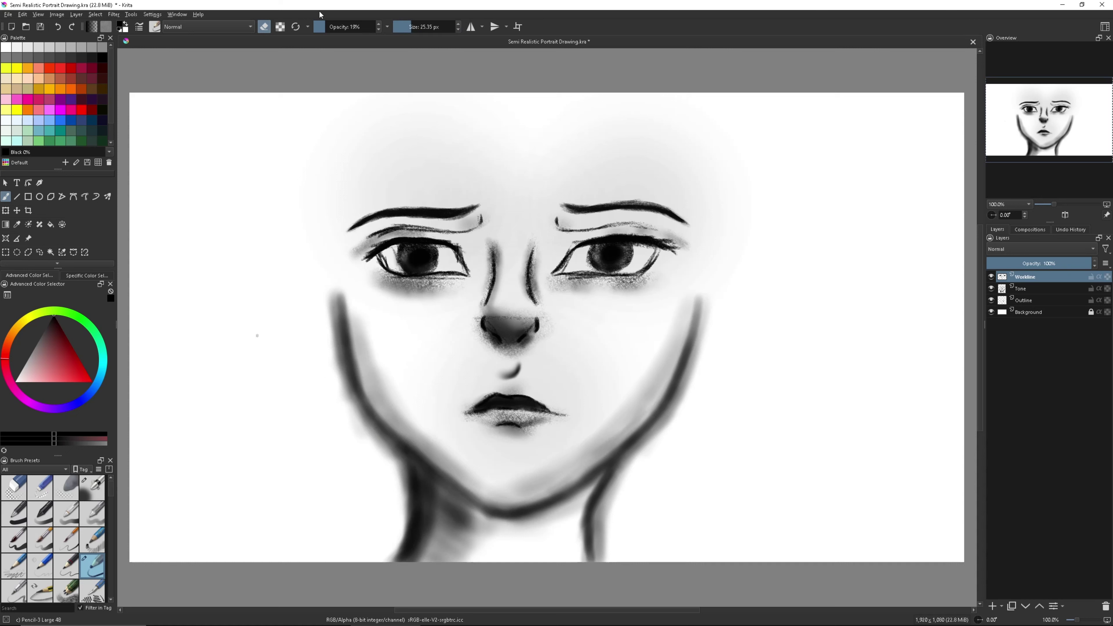
key(bracketright)
key(bracketright)
key(bracketright)
key(slash)
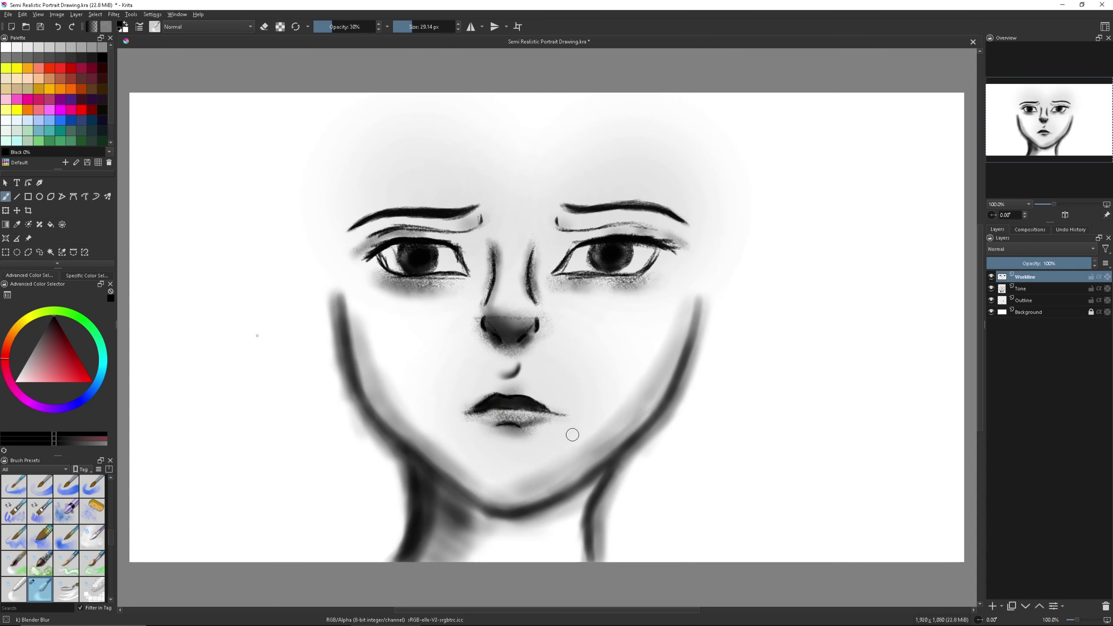
- Toggle the Outline layer's visibility to check the shading, then make Outline active
click(991, 300)
click(991, 300)
click(991, 300)
key(slash)
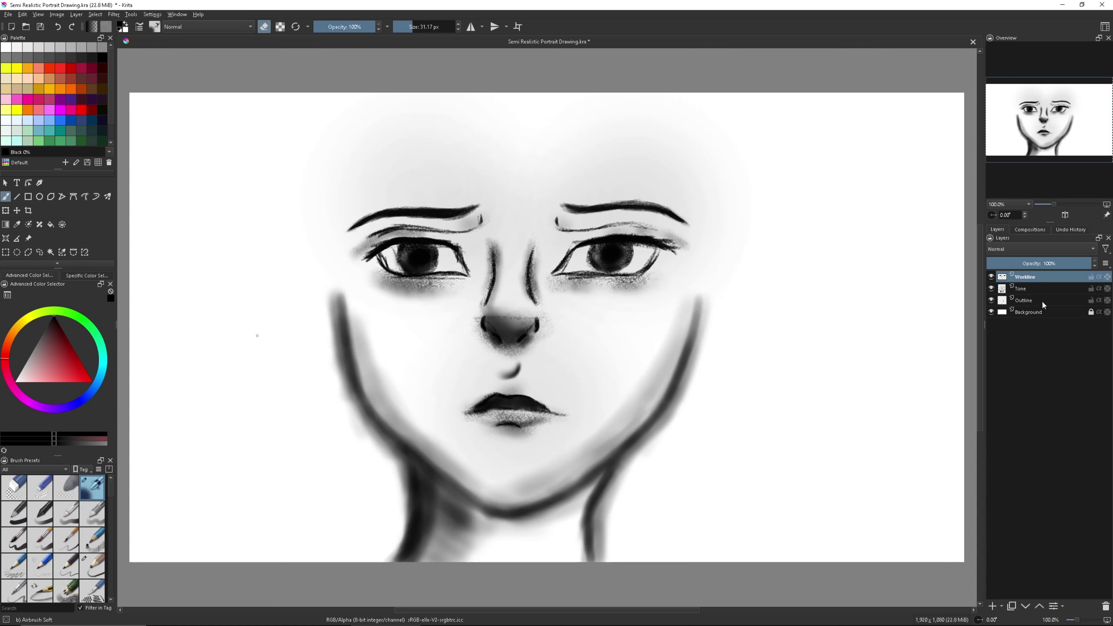
click(1061, 301)
- Paint a white highlight on the nose tip on the Workline layer
key(x)
key(e)
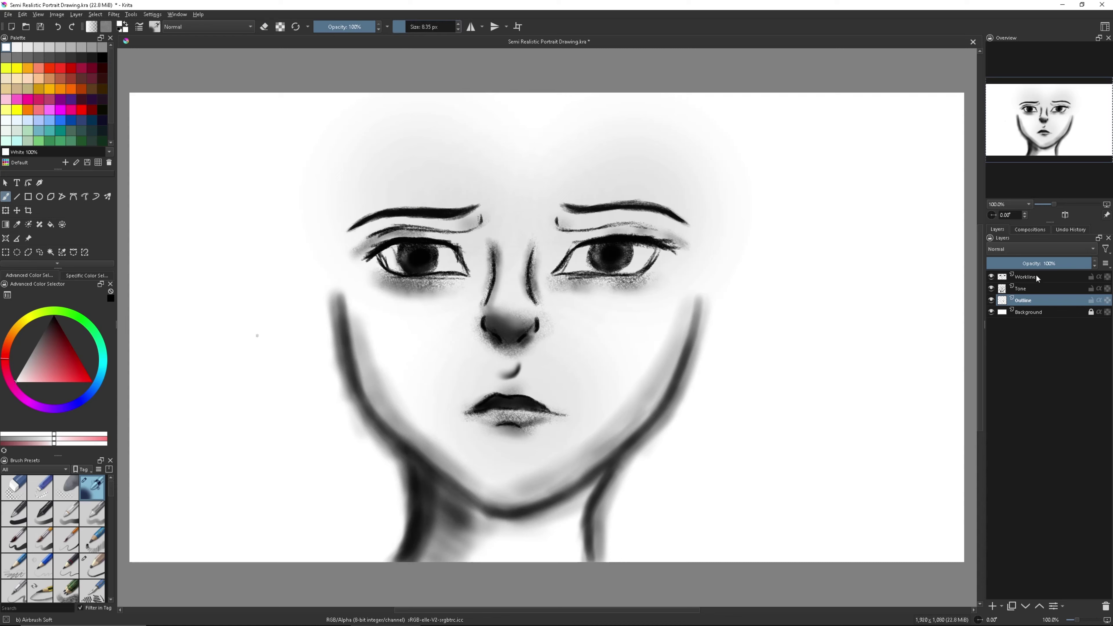
click(1038, 275)
click(1060, 204)
click(459, 29)
click(459, 29)
mouse_move(508, 322)
mouse_down()
mouse_move(460, 328)
mouse_move(477, 319)
mouse_up()
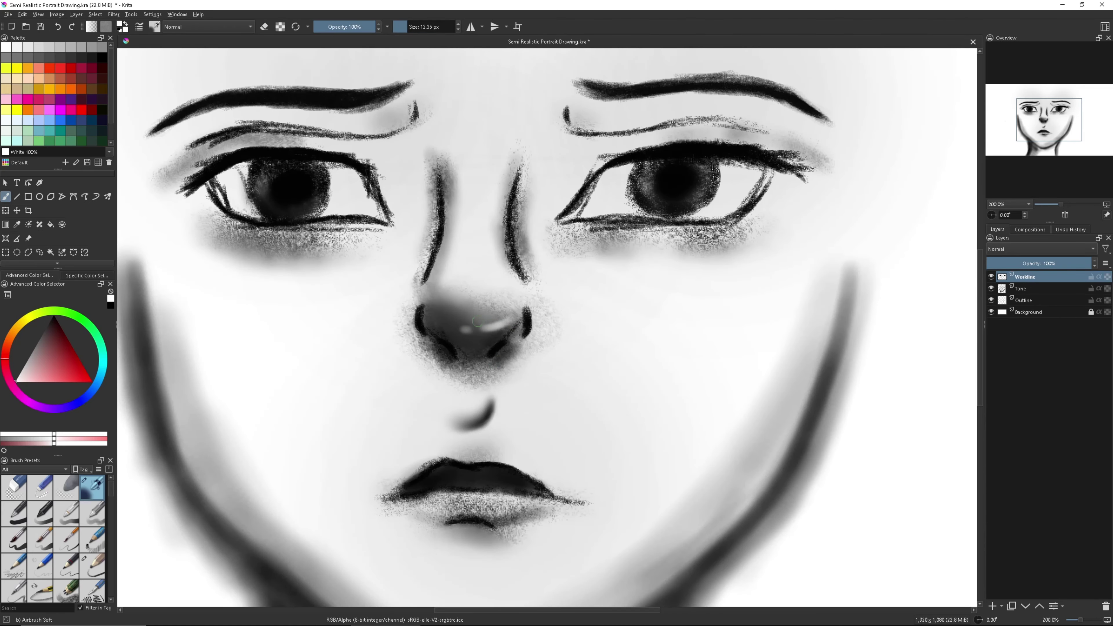
drag(512, 319, 480, 328)
key(ctrl+z)
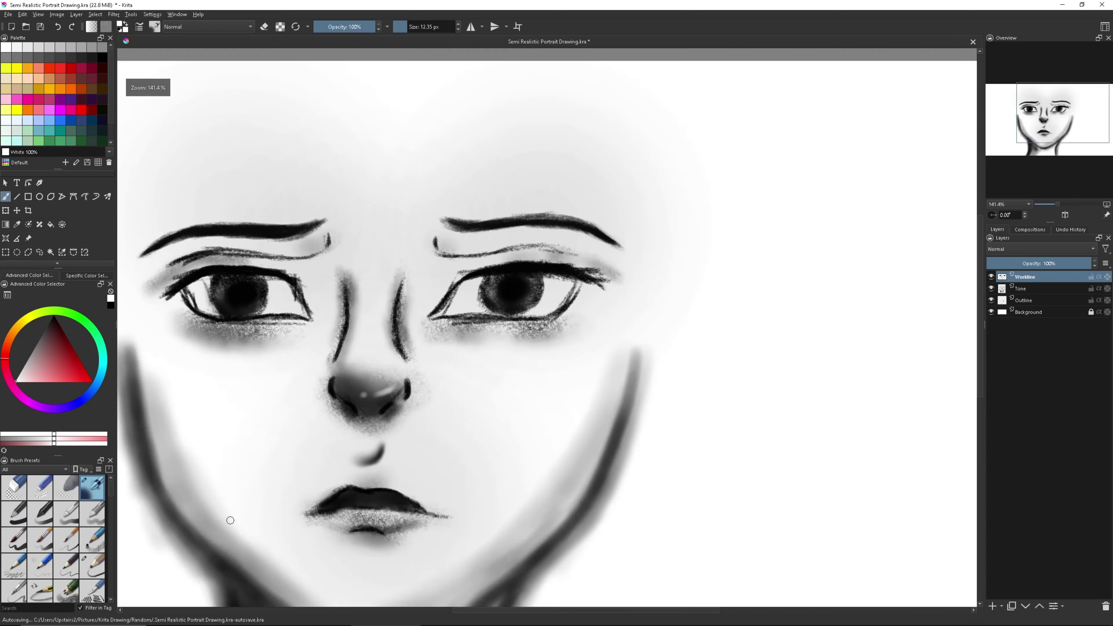
- Set up a 16 px blending brush and undo the stray light stroke near the eye
click(408, 28)
drag(408, 28, 405, 28)
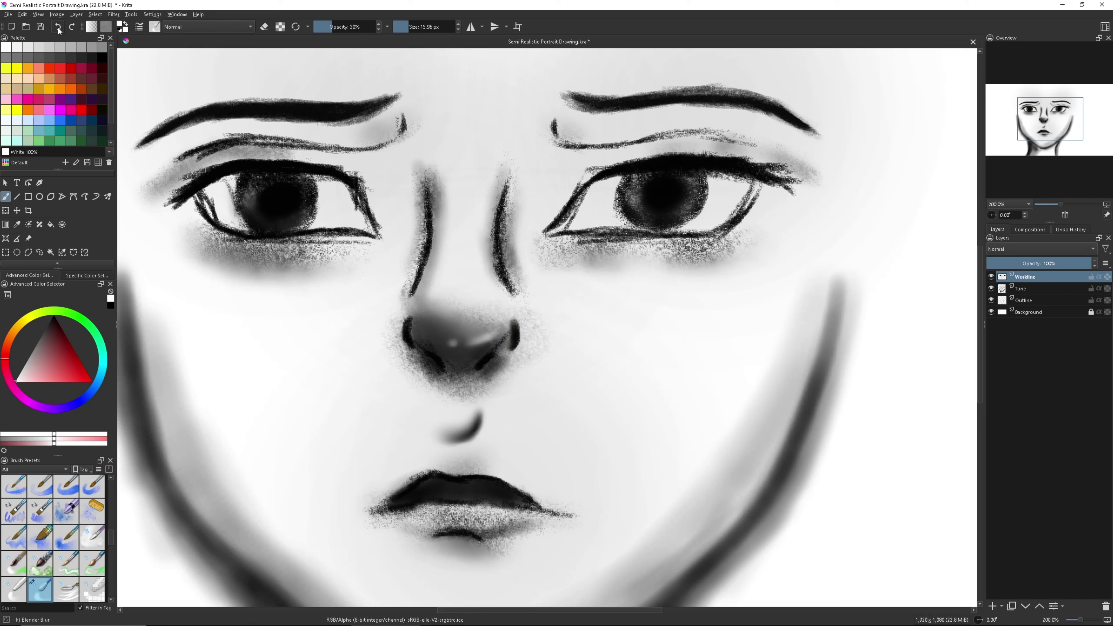
key(Page_Down)
key(Page_Down)
key(slash)
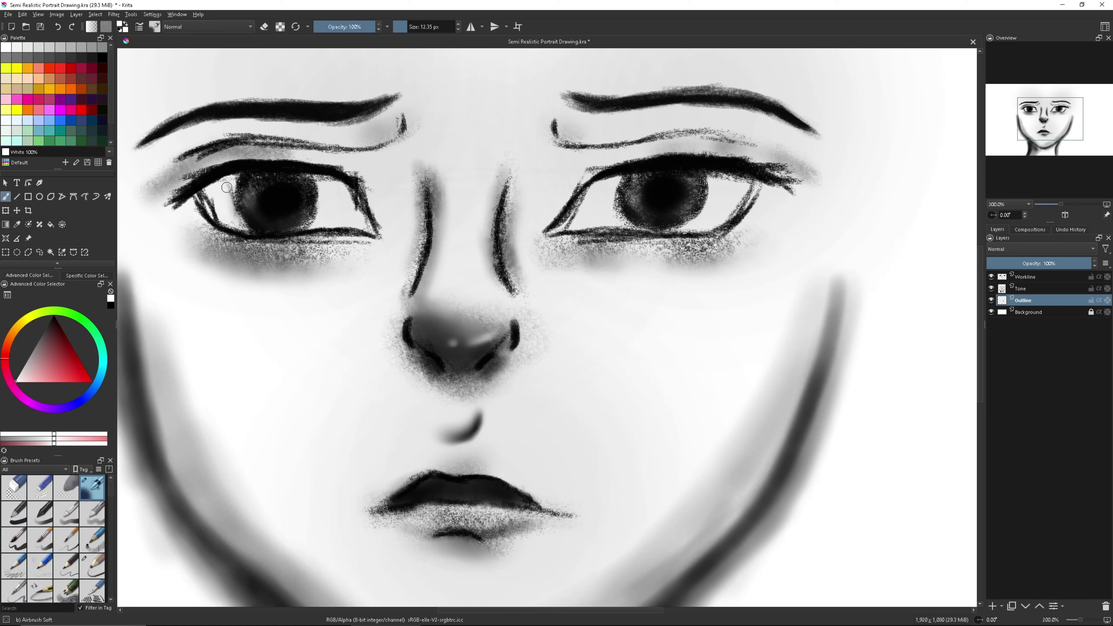
key(Page_Up)
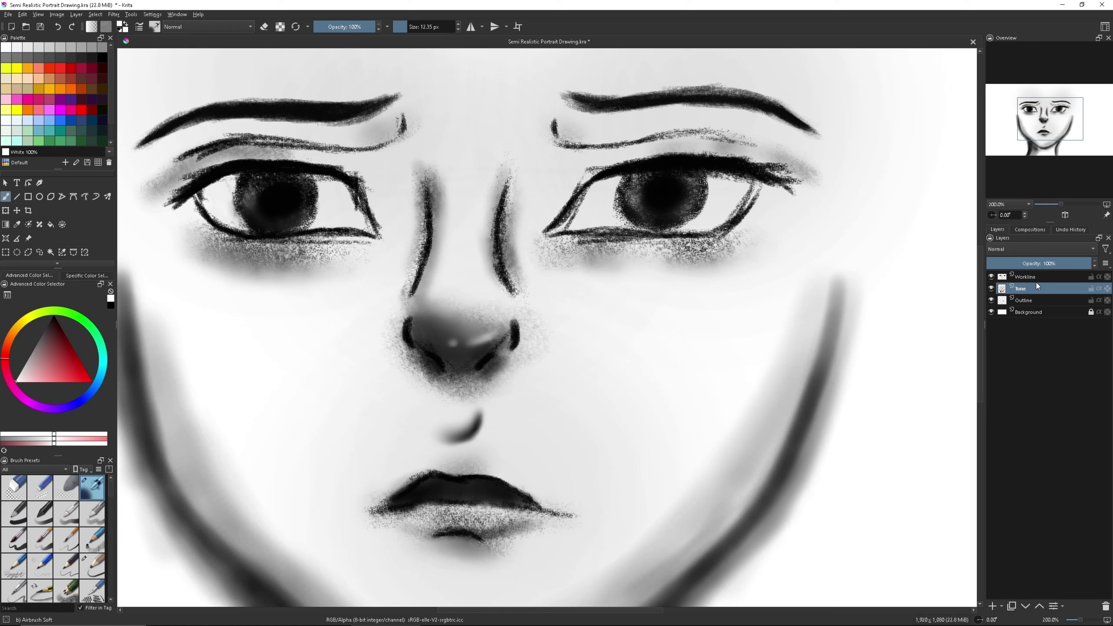
key(Page_Up)
click(56, 27)
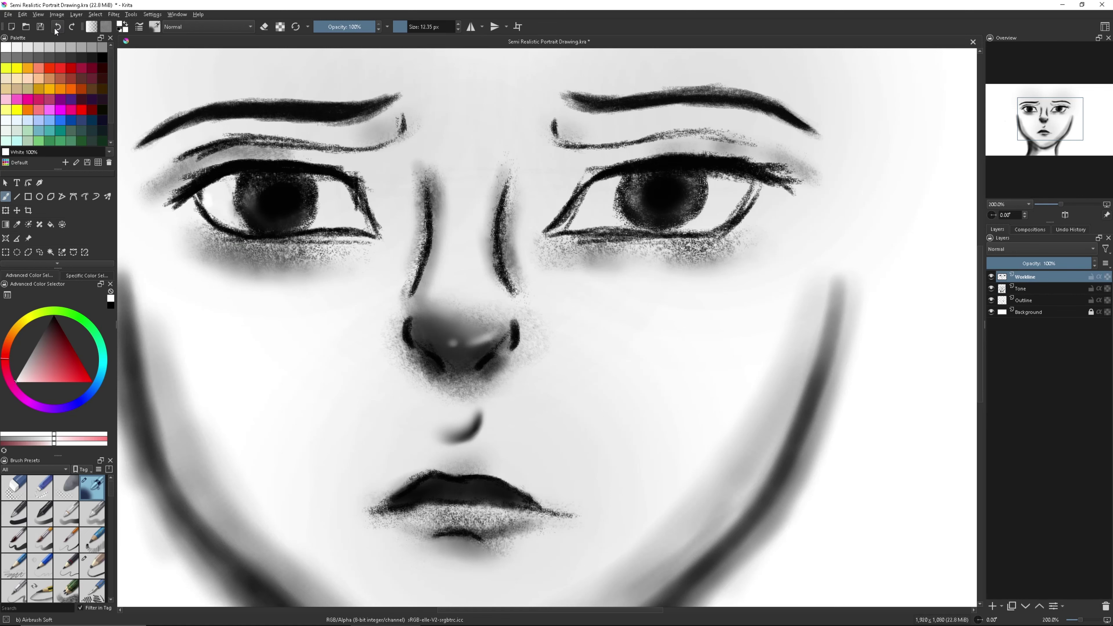
drag(1061, 209, 1054, 209)
- Blur the dark right and left jawlines on the Tone layer
key(slash)
key(Page_Down)
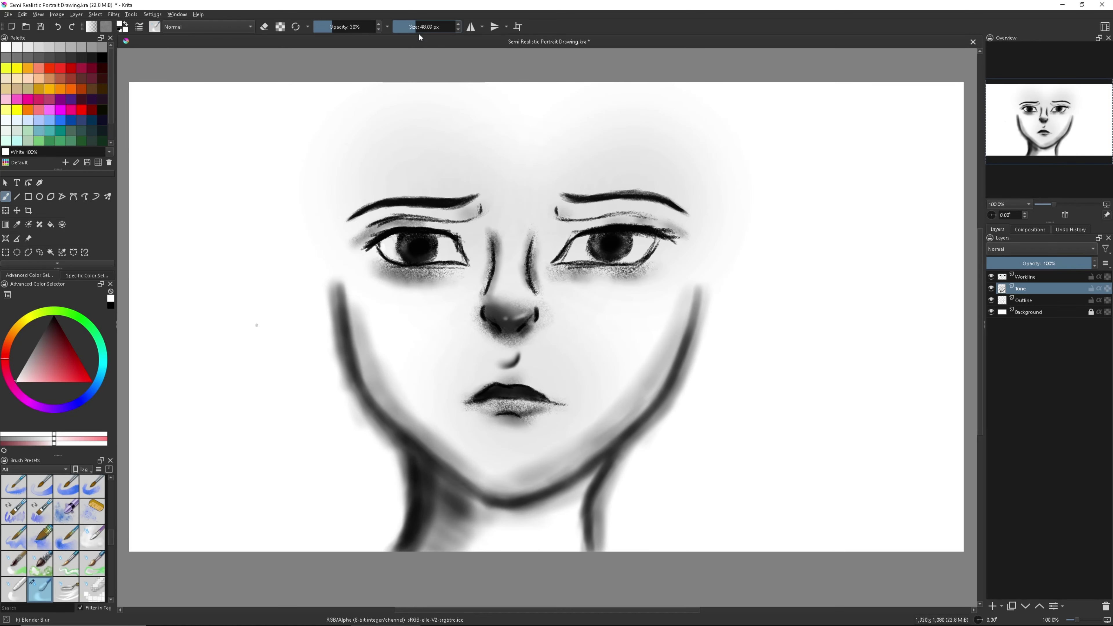
drag(685, 300, 635, 421)
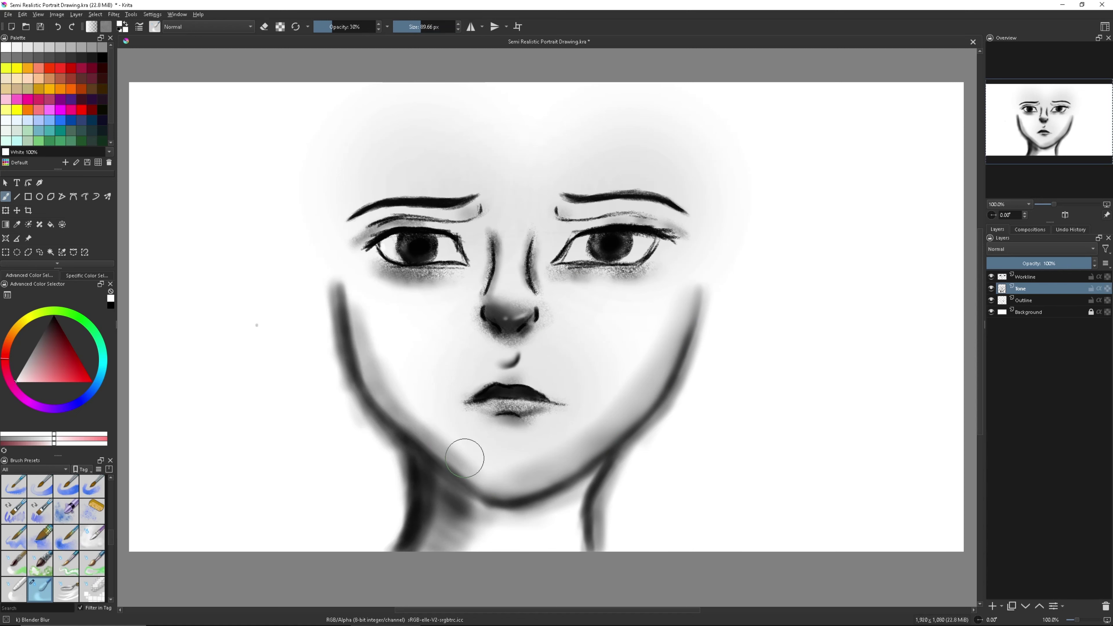
drag(381, 406, 359, 348)
scroll(656, 335, down, 2)
key(bracketleft)
key(bracketleft)
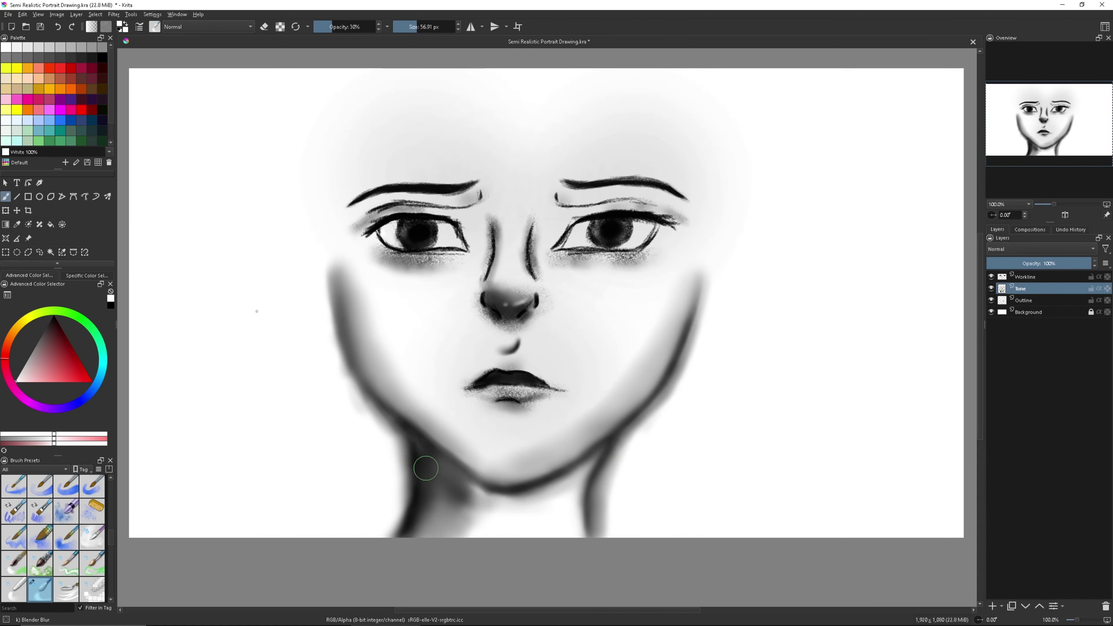
- Erase the left jaw and neck shadow lighter, then darken the left jaw edge in black
key(slash)
key(e)
mouse_move(360, 410)
mouse_down()
mouse_move(398, 517)
mouse_move(382, 512)
mouse_up()
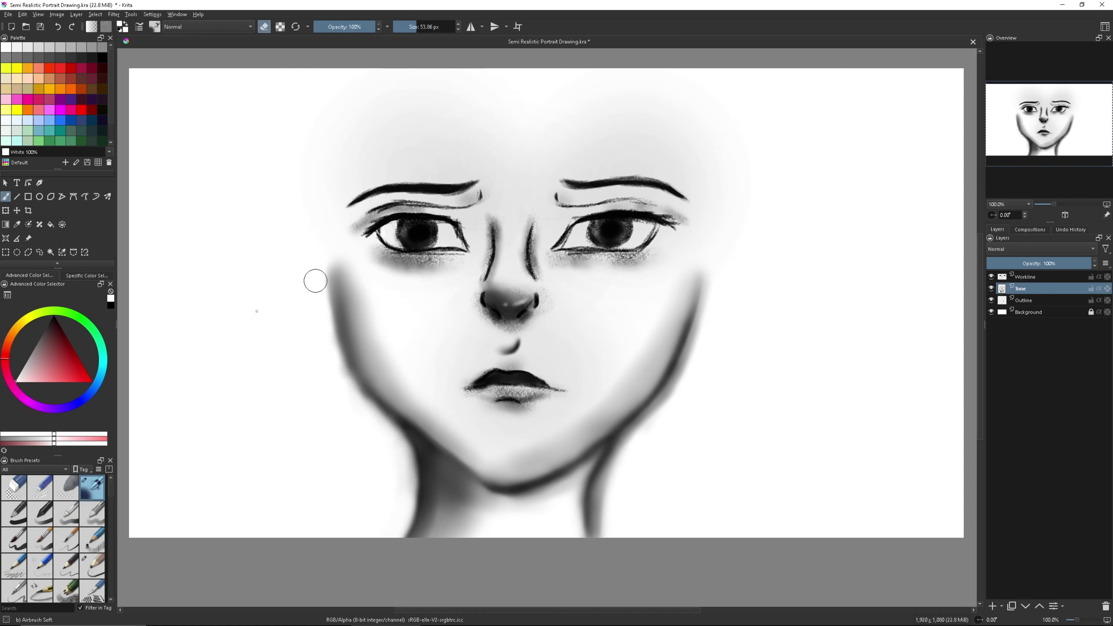
click(411, 31)
key(e)
key(d)
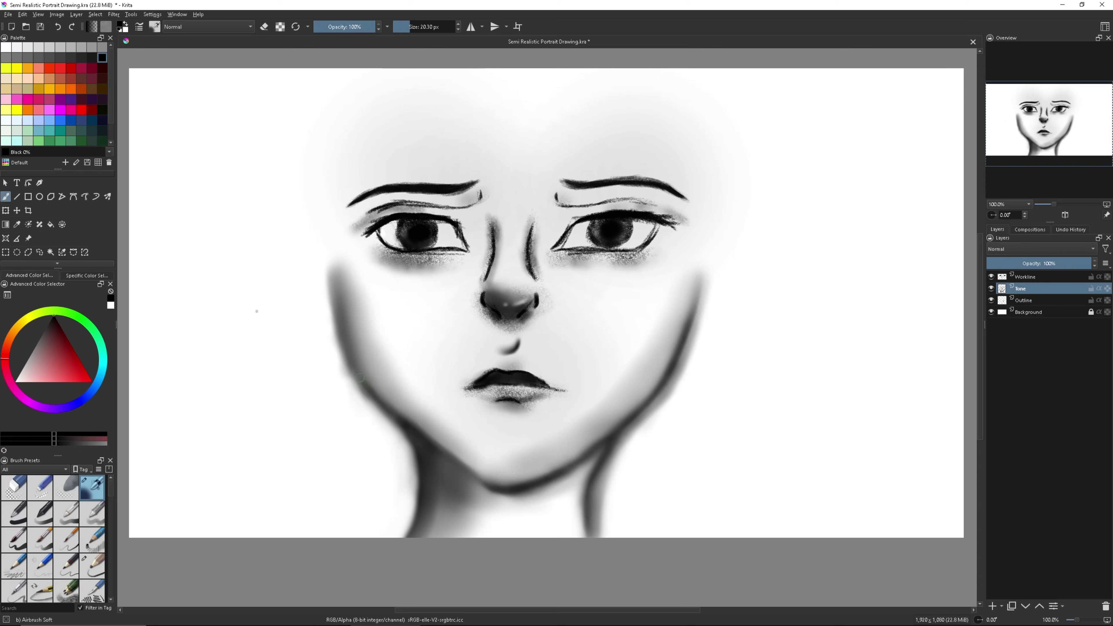
drag(365, 388, 349, 369)
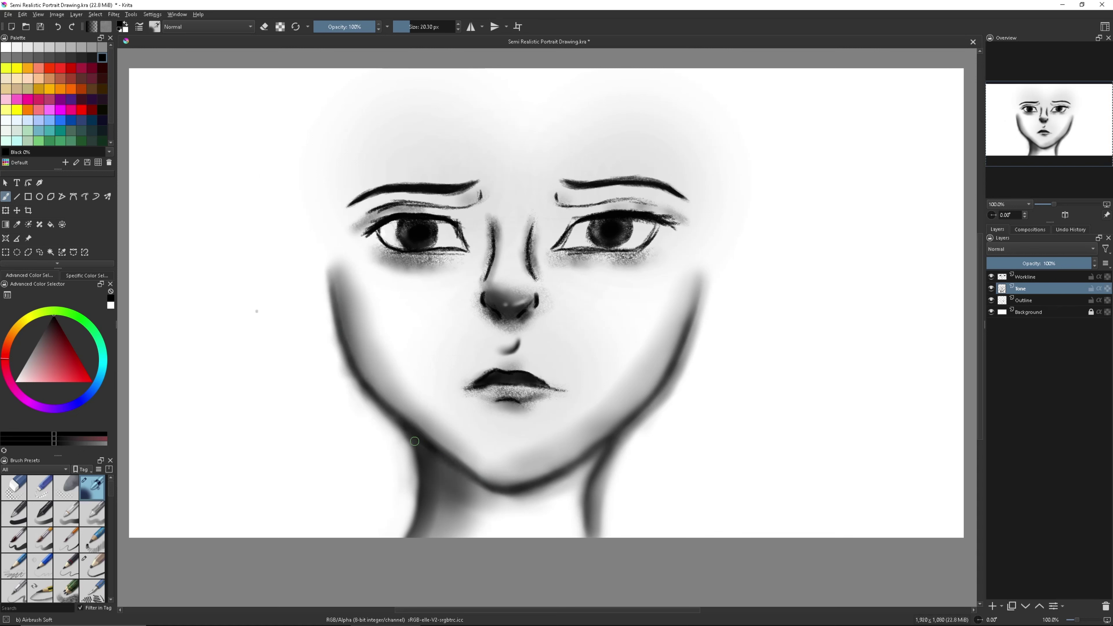
- Add a new layer named 'Hair' with a flat bristle brush selected
key(Insert)
key(F2)
text(Hair)
key(Return)
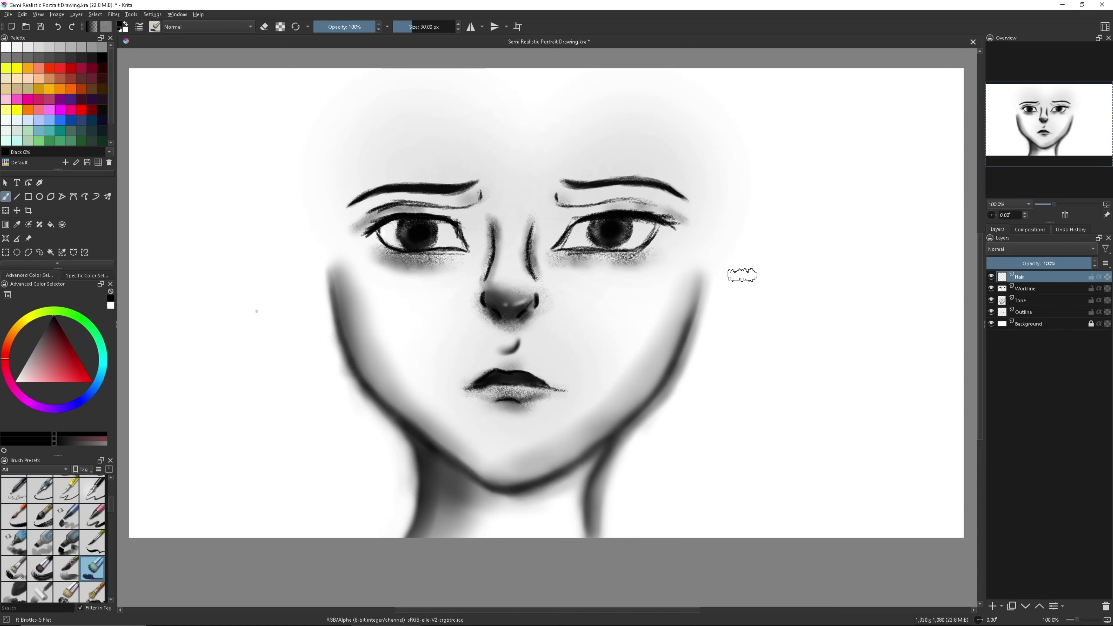
- Paint grey hair strokes across the top and down both temples of the head
mouse_move(584, 108)
mouse_down()
mouse_move(695, 149)
mouse_move(719, 259)
mouse_up()
mouse_move(521, 116)
mouse_down()
mouse_move(579, 94)
mouse_move(699, 153)
mouse_up()
drag(543, 95, 368, 103)
mouse_move(324, 179)
mouse_down()
mouse_move(293, 231)
mouse_move(307, 294)
mouse_up()
mouse_move(360, 131)
mouse_down()
mouse_move(318, 132)
mouse_move(420, 81)
mouse_move(513, 75)
mouse_move(542, 104)
mouse_move(545, 86)
mouse_move(609, 83)
mouse_move(719, 125)
mouse_up()
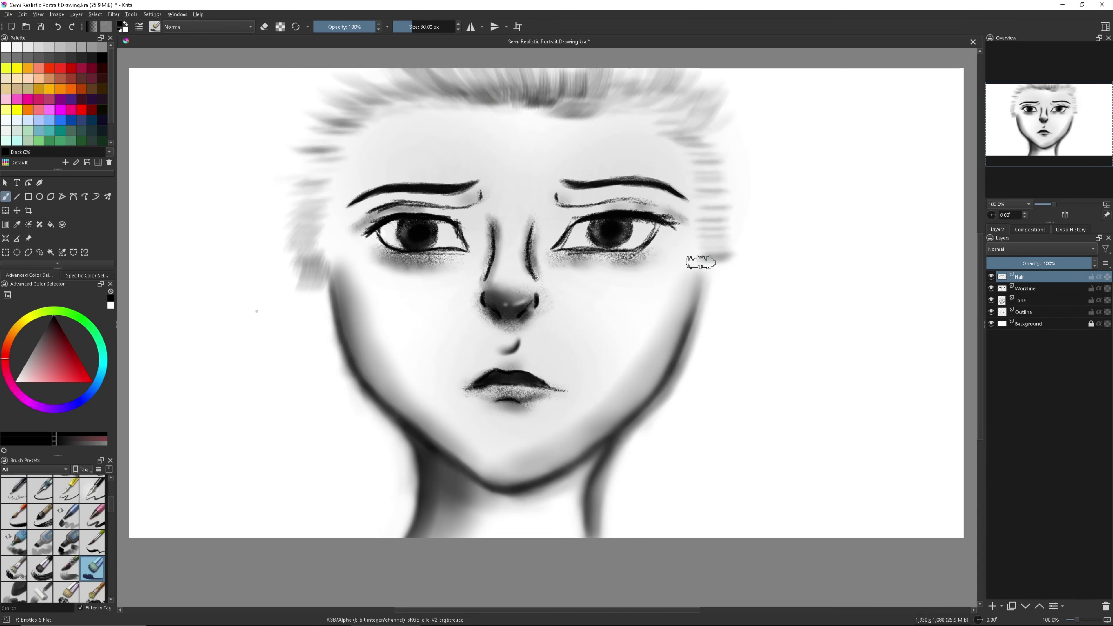
drag(707, 169, 722, 72)
drag(722, 73, 326, 73)
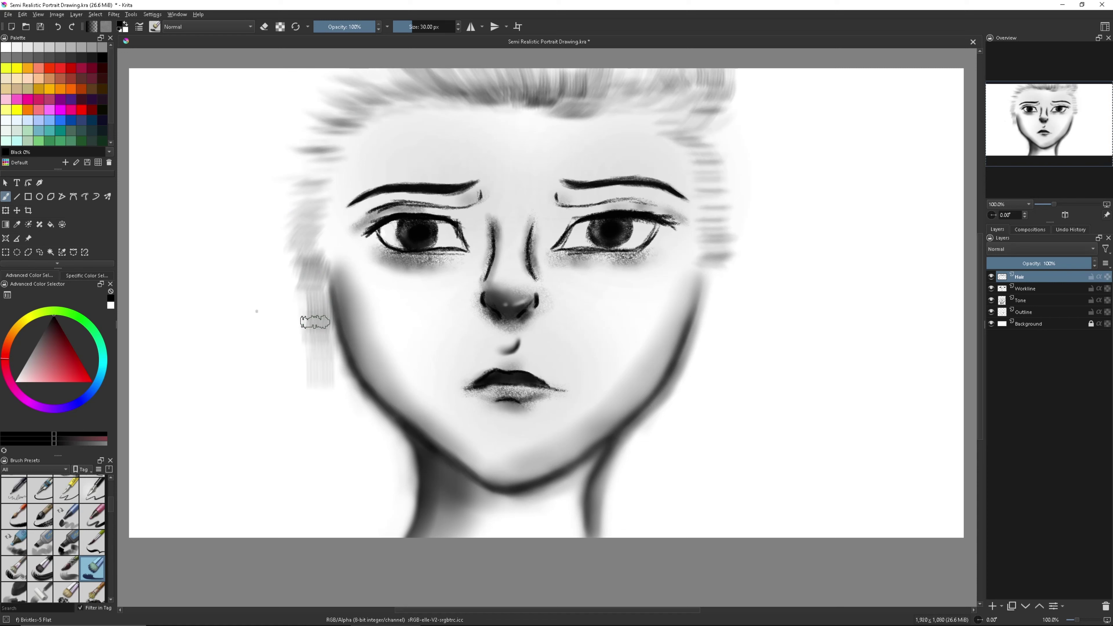
drag(302, 128, 271, 77)
drag(701, 254, 758, 112)
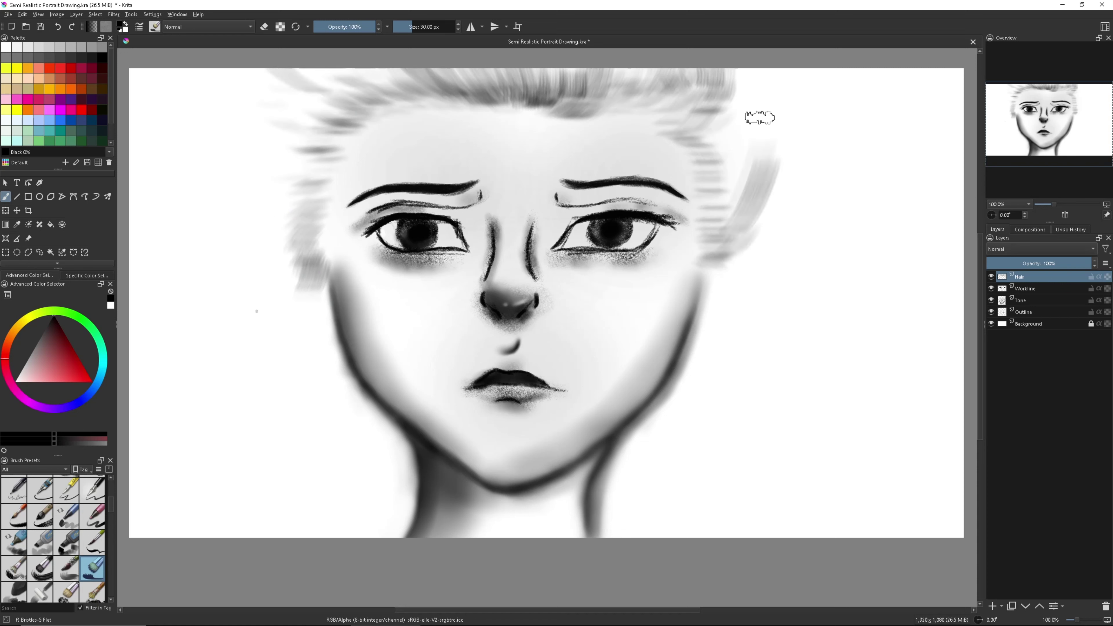
drag(710, 219, 740, 82)
mouse_move(719, 176)
mouse_down()
mouse_move(770, 137)
mouse_move(735, 59)
mouse_up()
- Sweep windswept strands leftward off the head and build up the right-side hair
drag(307, 110, 169, 117)
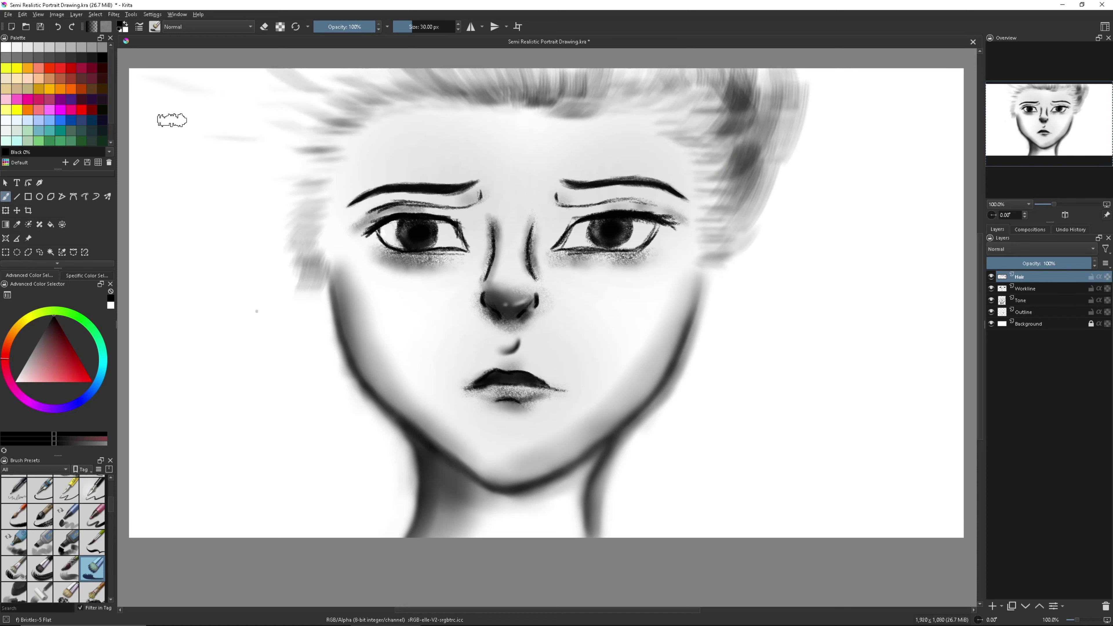
drag(298, 193, 131, 215)
drag(298, 246, 132, 267)
drag(302, 285, 145, 298)
drag(325, 149, 246, 147)
drag(309, 132, 158, 149)
drag(318, 83, 199, 115)
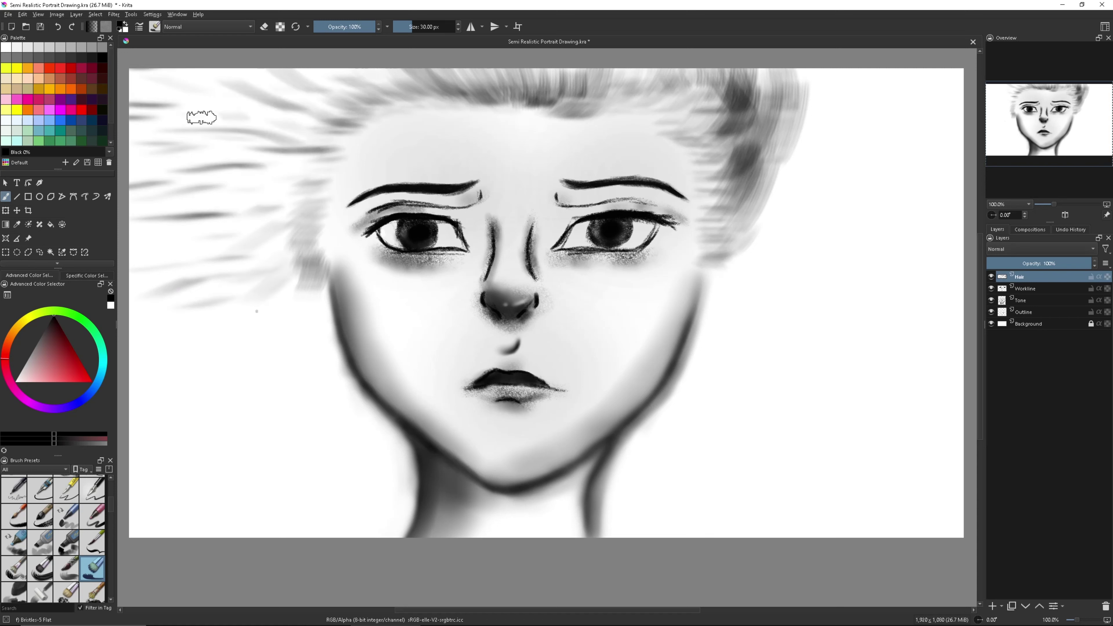
drag(287, 75, 135, 118)
drag(697, 206, 783, 154)
drag(744, 241, 802, 73)
drag(702, 200, 740, 70)
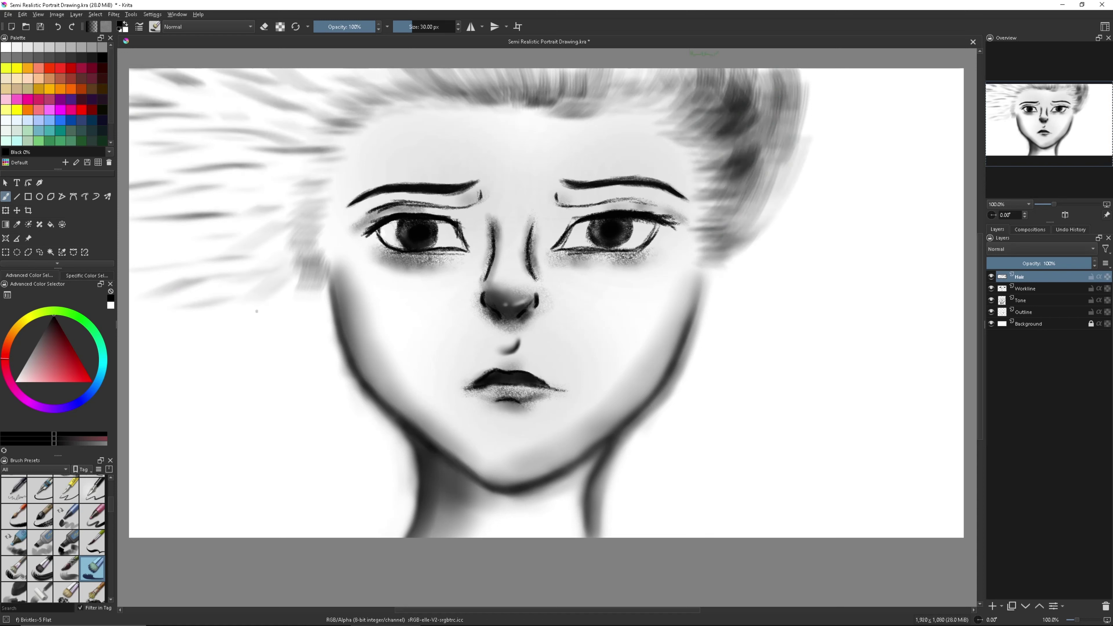
drag(784, 230, 745, 70)
drag(806, 151, 744, 59)
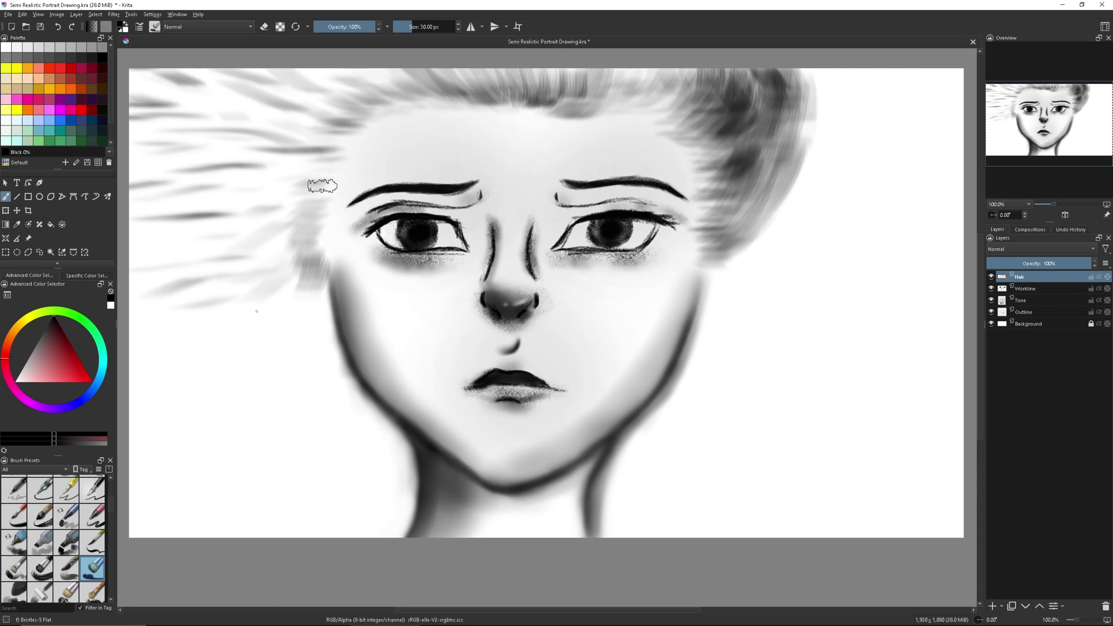
- Darken the upper-left hair mass with a 210 px brush at 24% opacity
click(328, 26)
click(431, 26)
drag(316, 109, 145, 114)
drag(316, 237, 144, 241)
mouse_move(324, 101)
mouse_down()
mouse_move(206, 105)
mouse_move(145, 193)
mouse_up()
drag(325, 193, 145, 197)
drag(289, 276, 145, 277)
mouse_move(307, 88)
mouse_down()
mouse_move(763, 101)
mouse_move(285, 88)
mouse_up()
drag(325, 188, 160, 269)
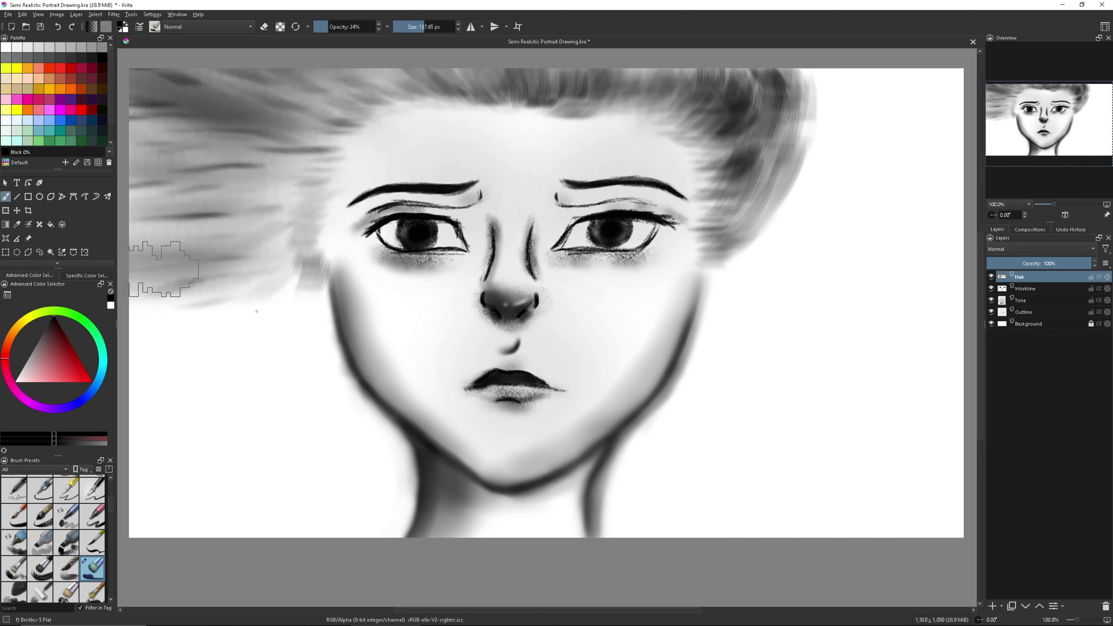
key(slash)
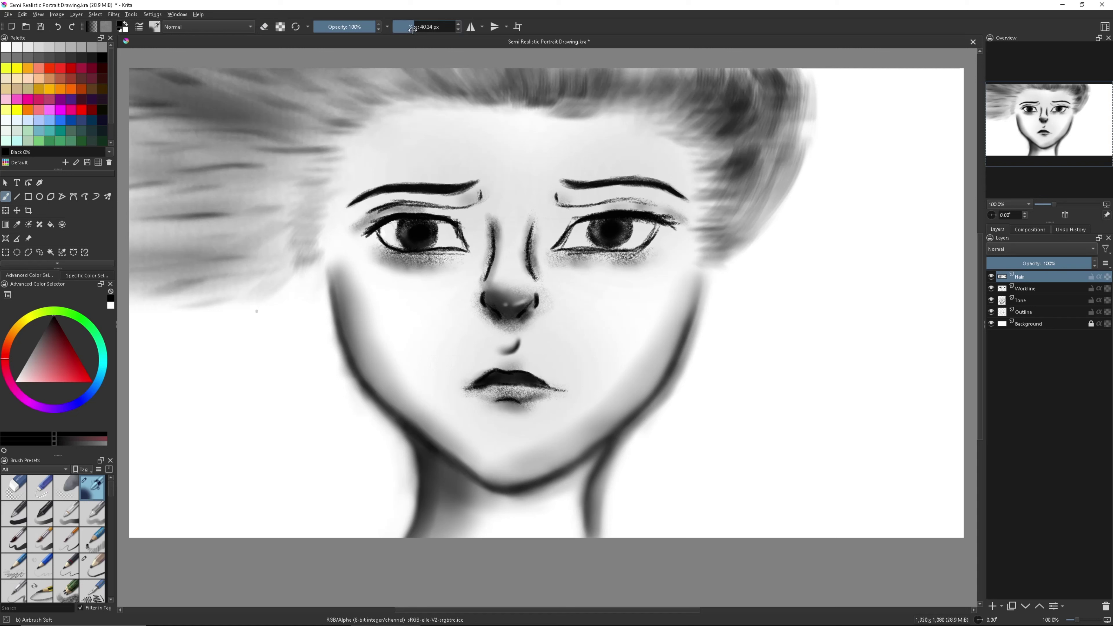
- Draw ear outlines beside the cheeks on Workline and shade them softly on the Tone layer
drag(412, 27, 411, 28)
key(Page_Down)
drag(311, 270, 336, 319)
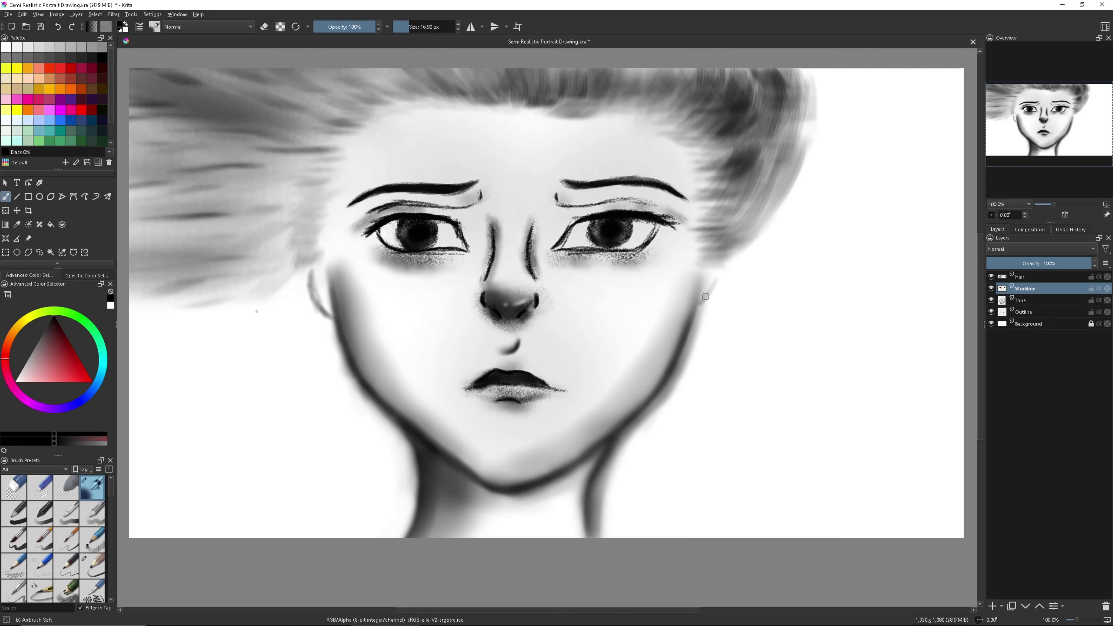
key(Page_Down)
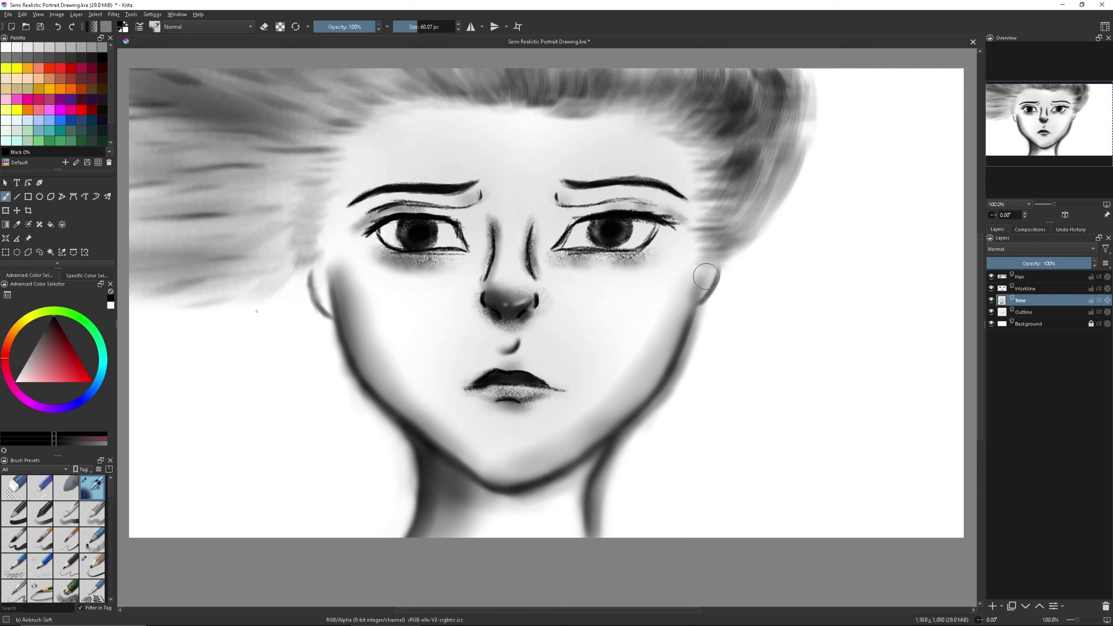
drag(312, 272, 322, 302)
key(slash)
key(Page_Up)
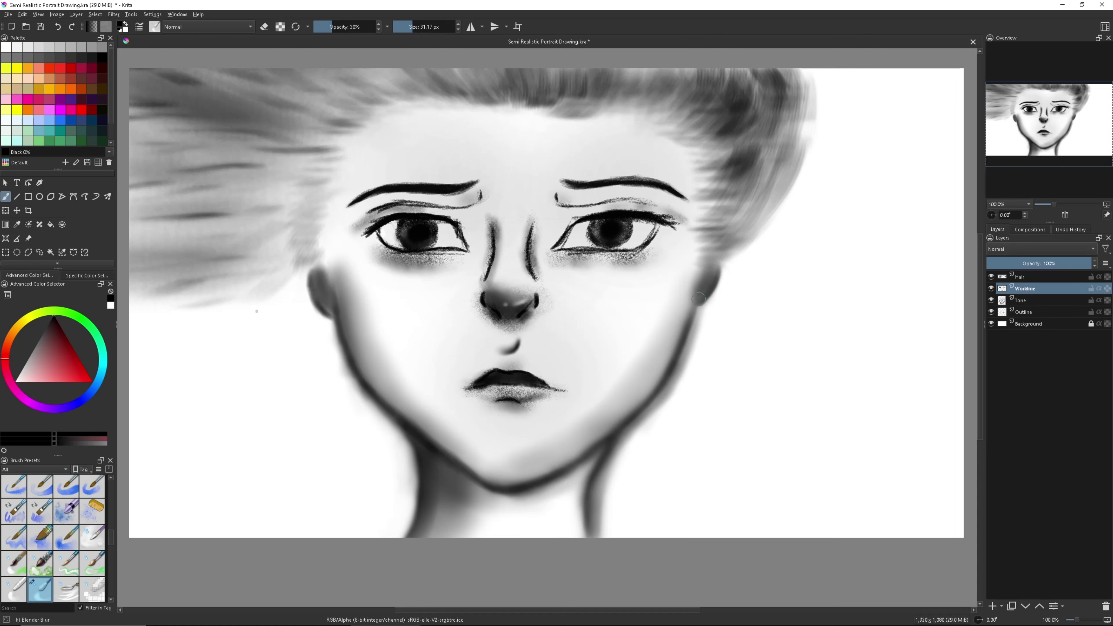
- On the Hair layer, set a dark red watercolour splatter brush at about 71% opacity, 652 px
click(1021, 276)
click(92, 511)
click(39, 110)
drag(329, 27, 345, 26)
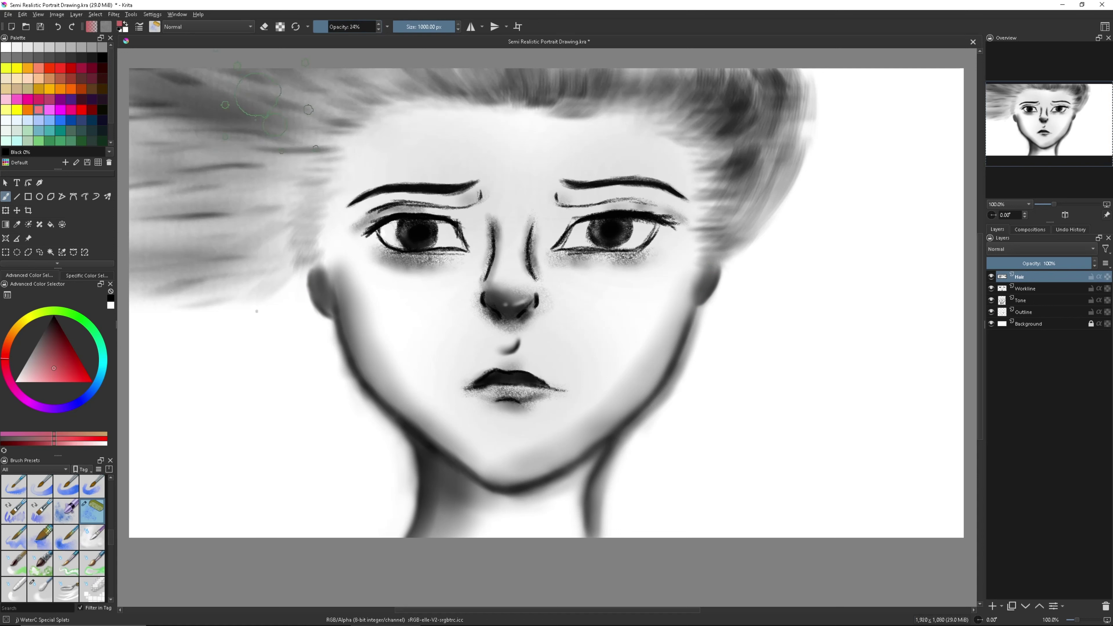
drag(412, 27, 432, 27)
click(92, 68)
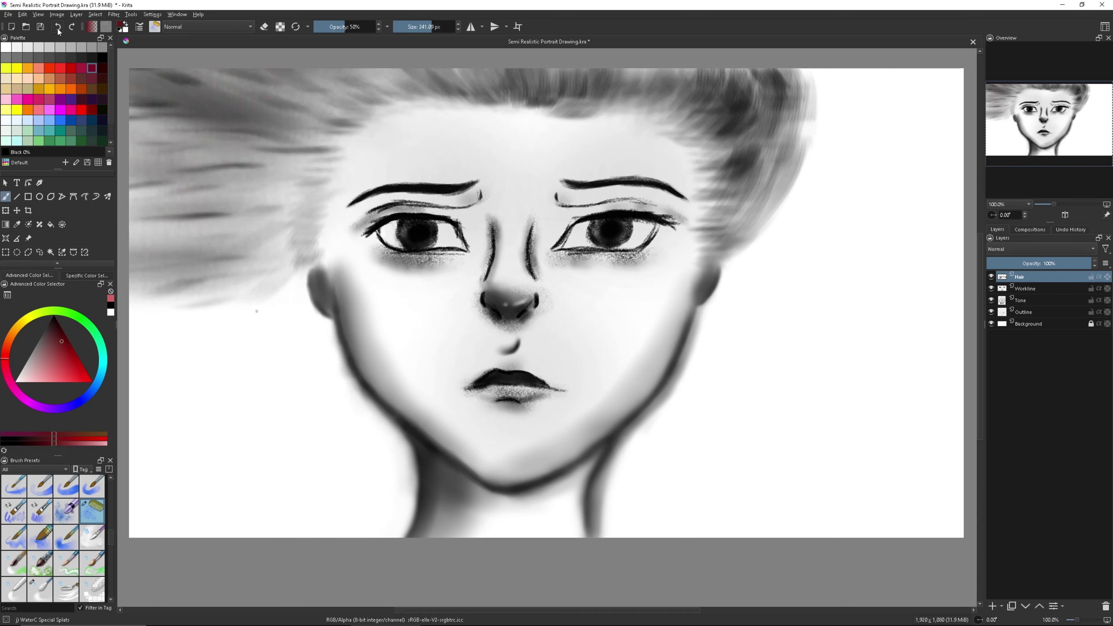
drag(345, 26, 359, 27)
drag(432, 26, 447, 26)
- Splash red splats over the left hair, lower-left background and upper-right corner
drag(175, 198, 811, 264)
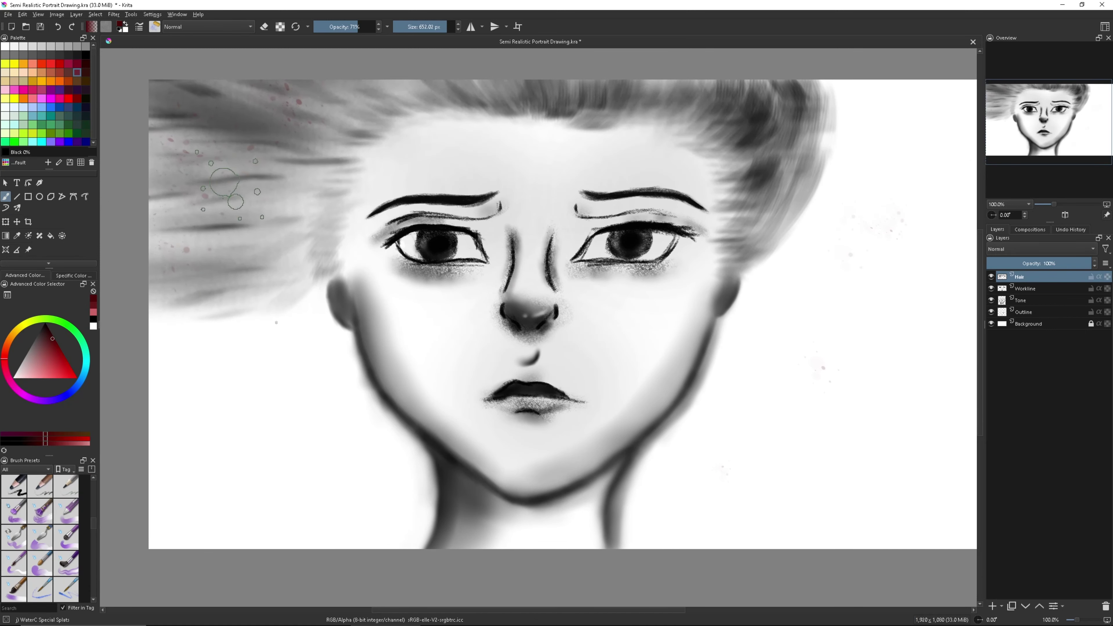
drag(287, 469, 189, 357)
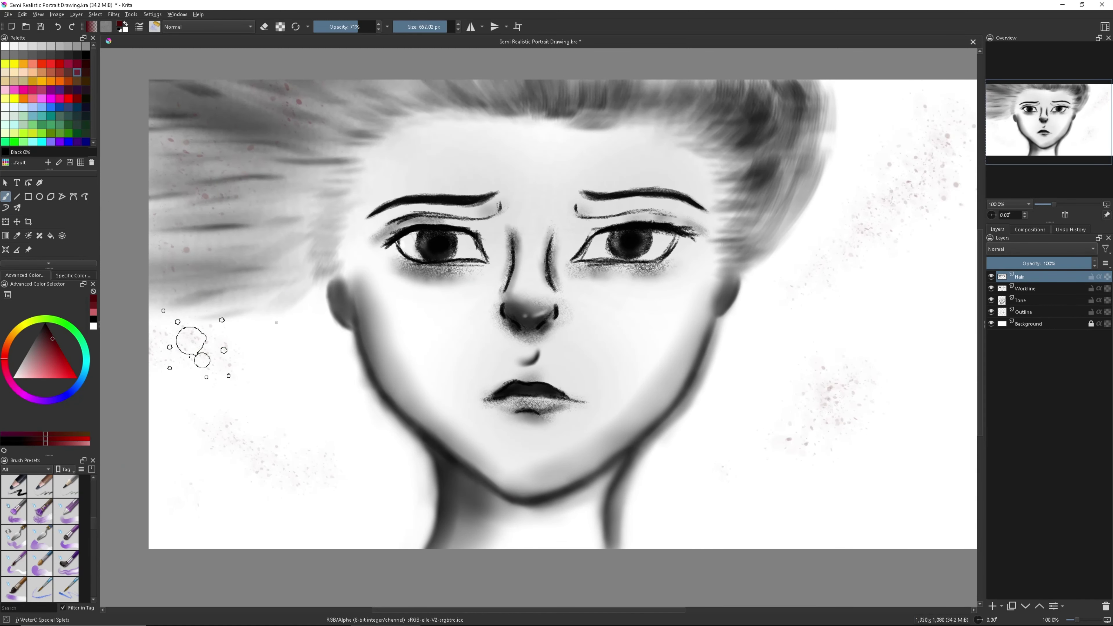
click(57, 361)
click(184, 222)
drag(964, 178, 894, 220)
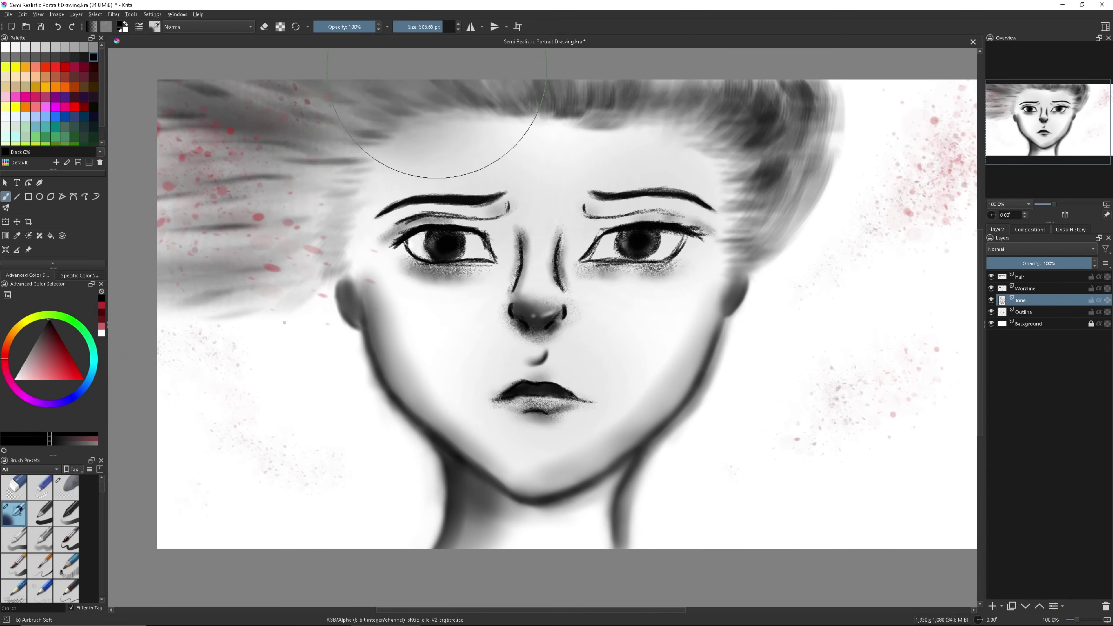
- Darken the hair with soft airbrushing and swap the paint colour to white
drag(571, 114, 427, 127)
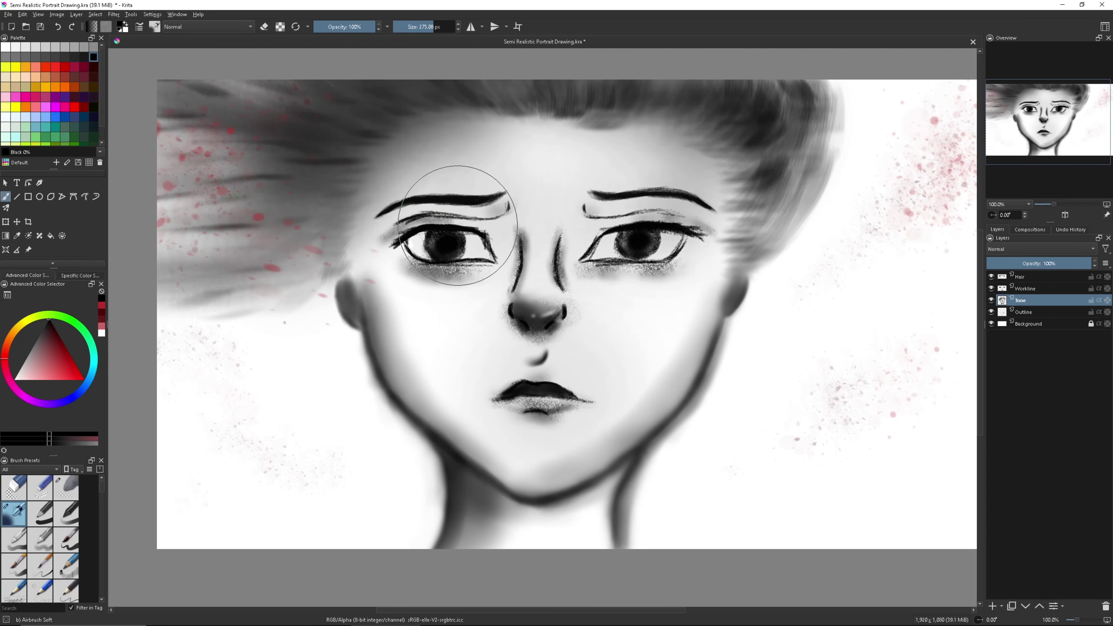
key(x)
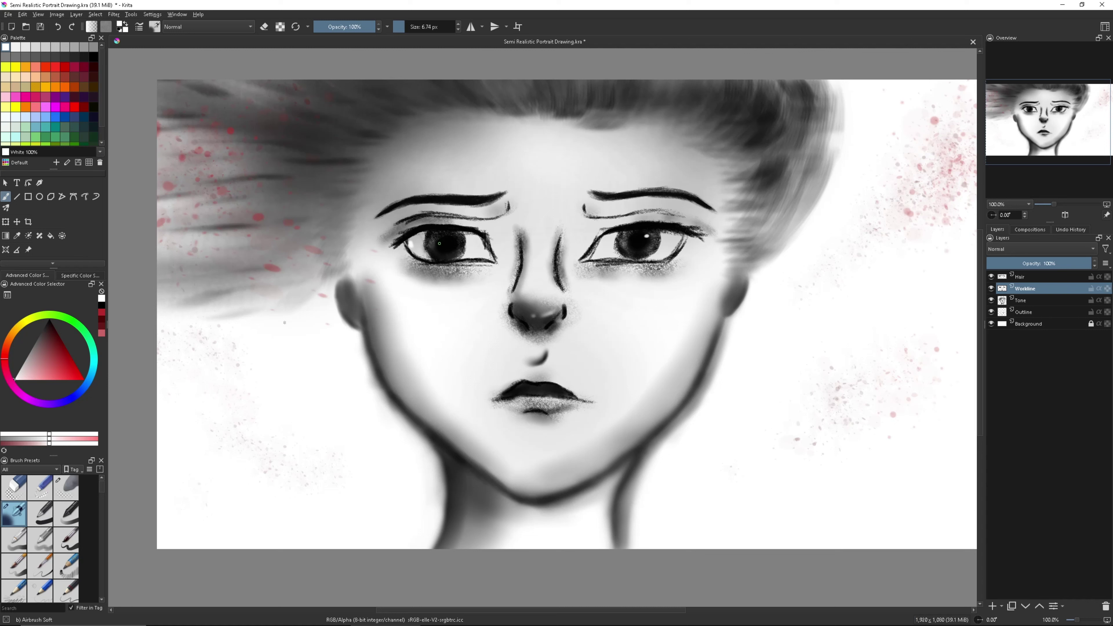
scroll(41, 539, down, 5)
scroll(41, 540, down, 5)
- Try the starfield and watercolour texture brushes, settling on the blending brush
click(14, 587)
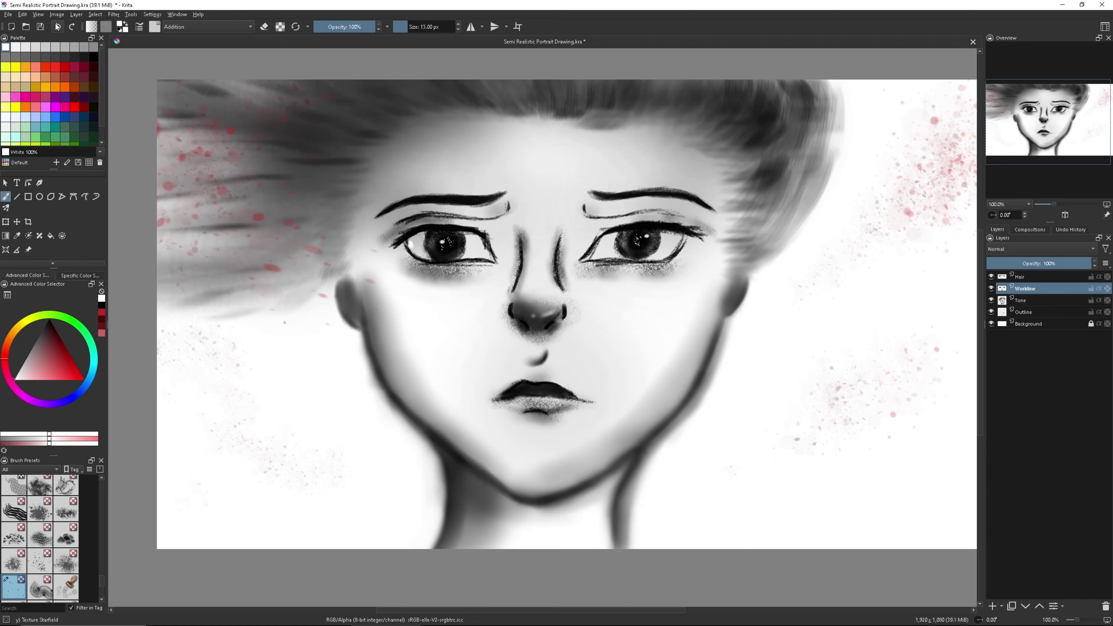
scroll(40, 539, down, 4)
click(70, 532)
scroll(70, 532, up, 3)
click(66, 527)
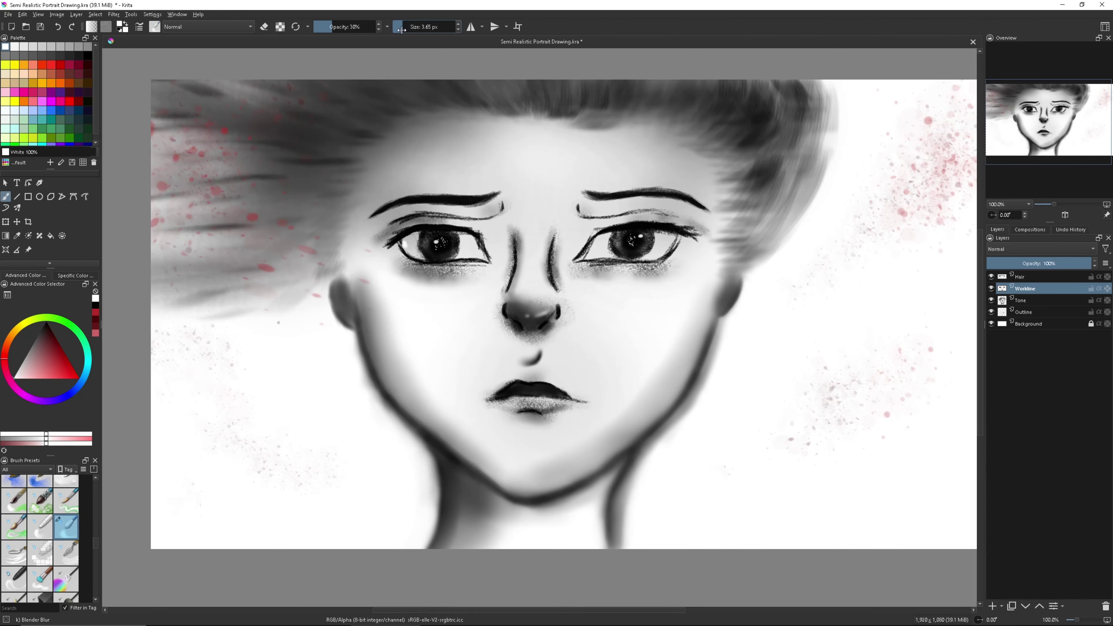
ctrl+scroll(561, 145, up, 1)
drag(414, 26, 406, 30)
key(Page_Down)
key(Page_Down)
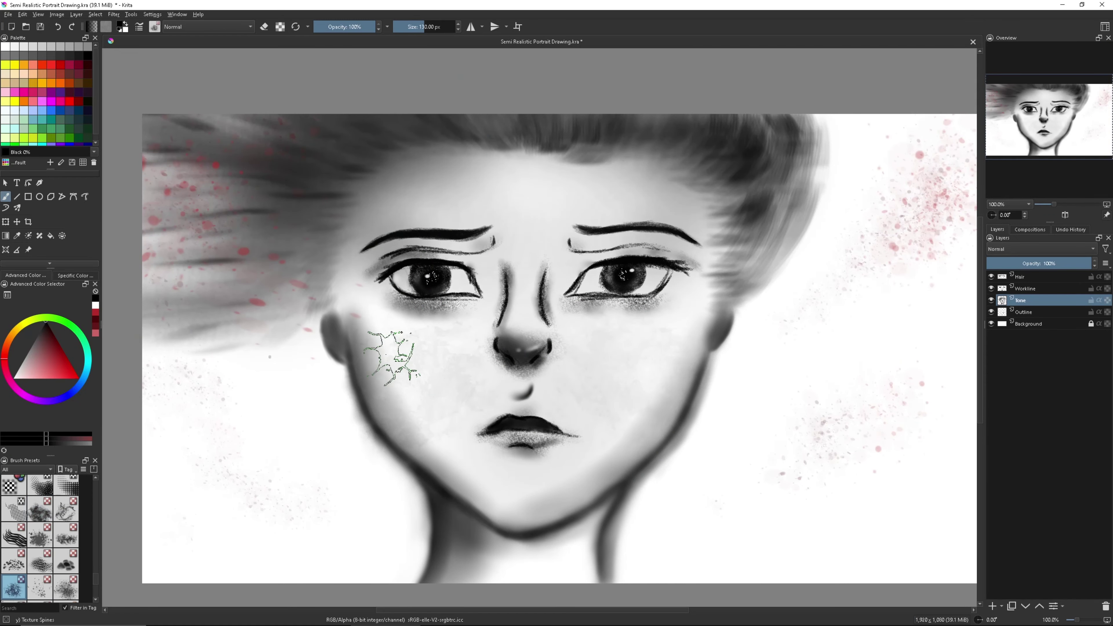
- Stamp a spiny crack texture beneath the eyes
click(458, 25)
click(624, 315)
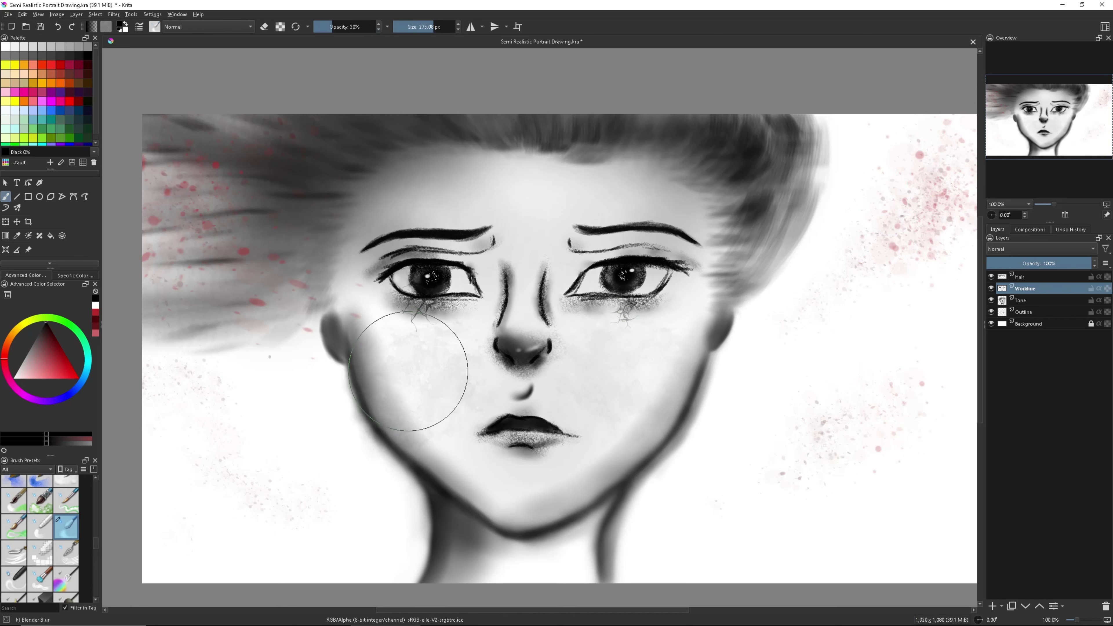
key(Page_Down)
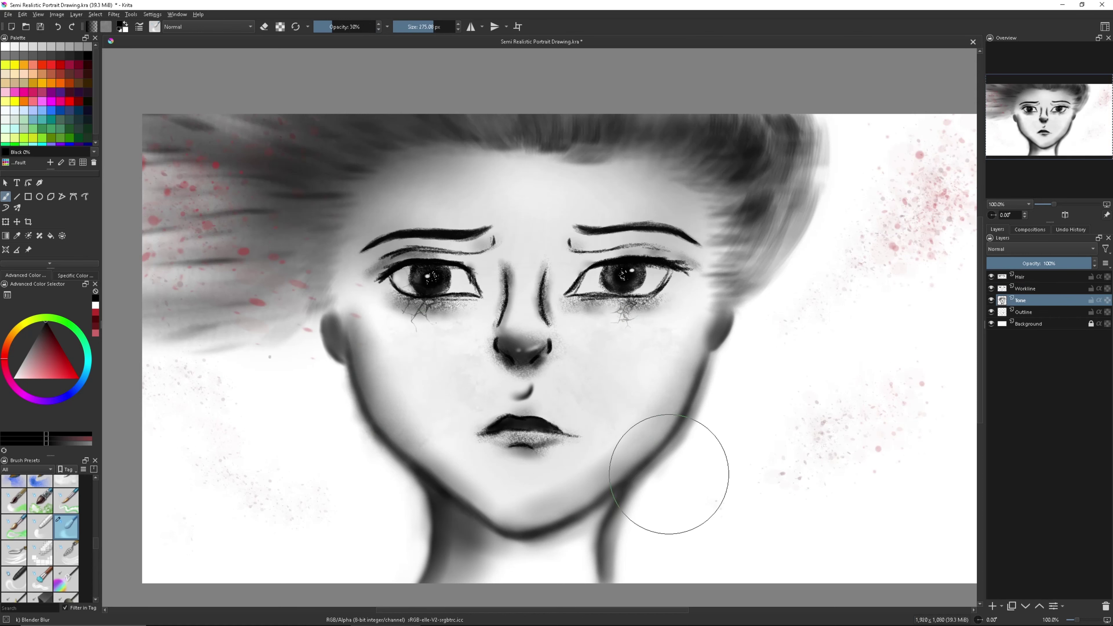
drag(669, 473, 364, 241)
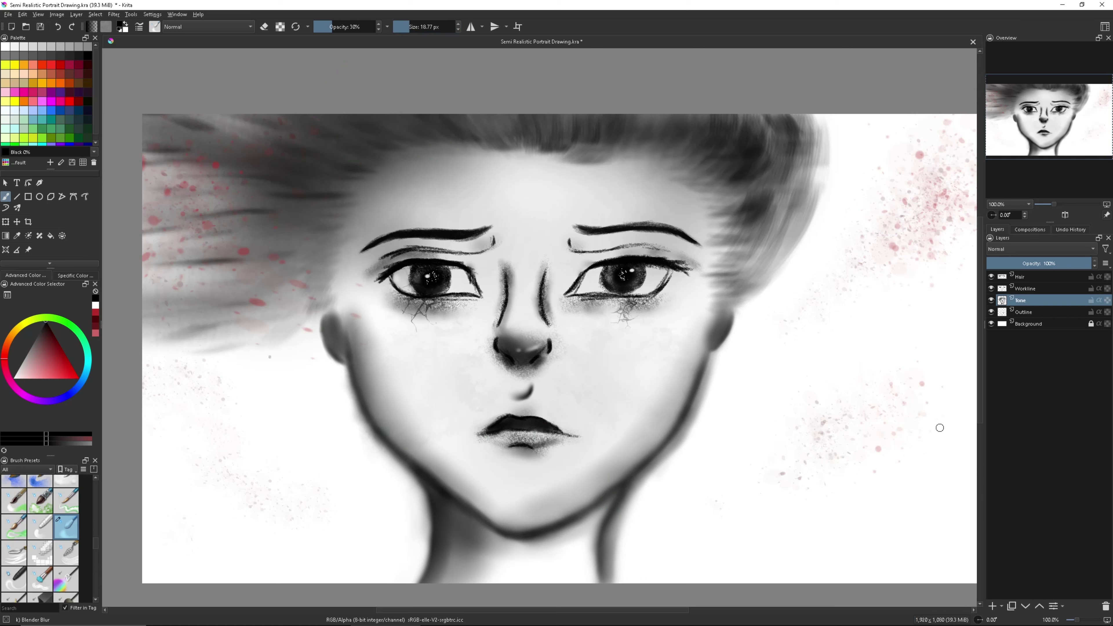
key(Page_Up)
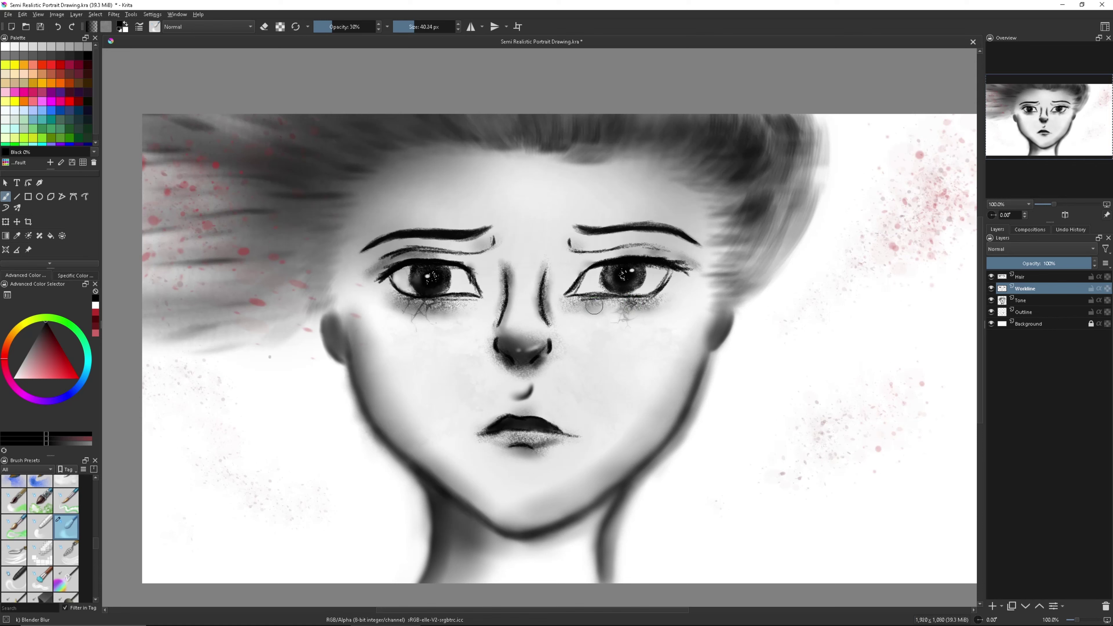
- Zoom to 200% and blend the cracks beneath the eyes into the cheeks
key(plus)
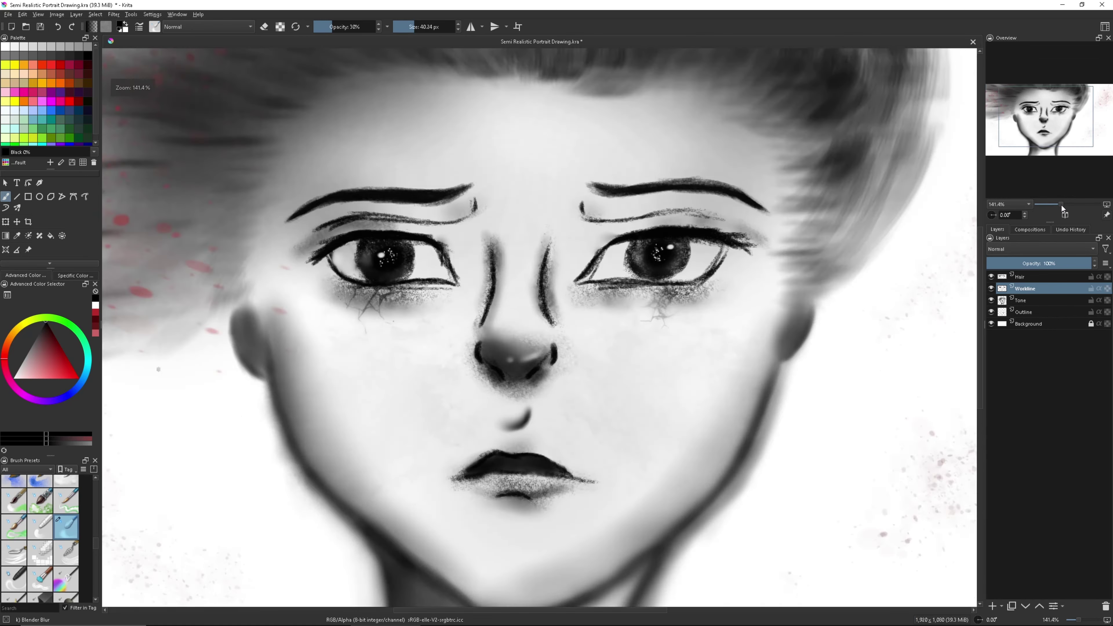
key(plus)
drag(474, 245, 459, 322)
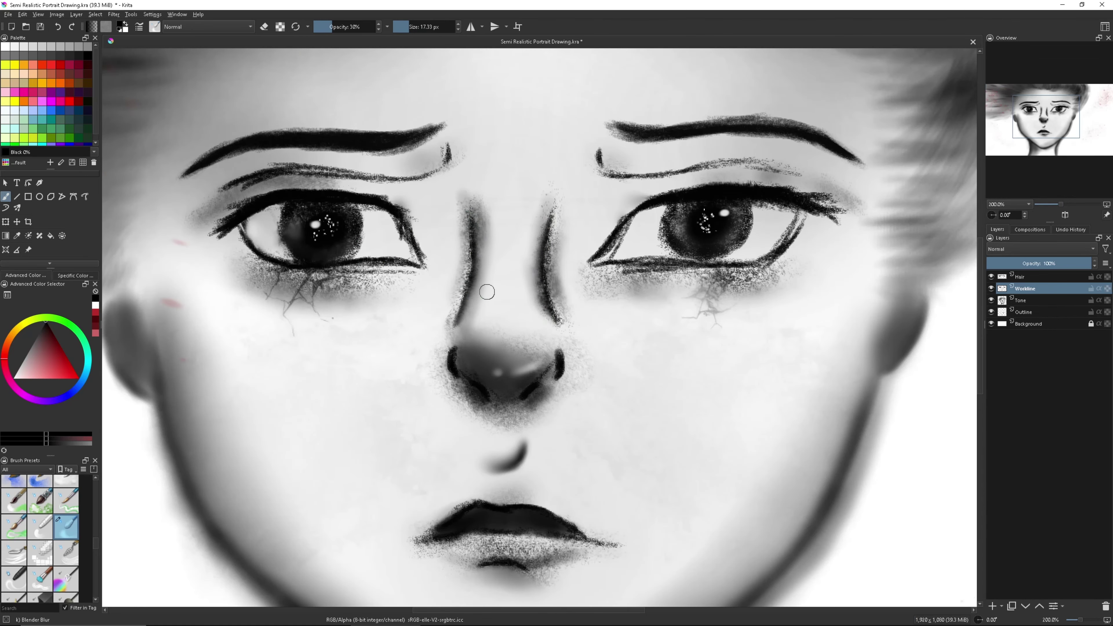
drag(1061, 204, 1054, 204)
key(slash)
drag(410, 26, 423, 26)
click(1038, 302)
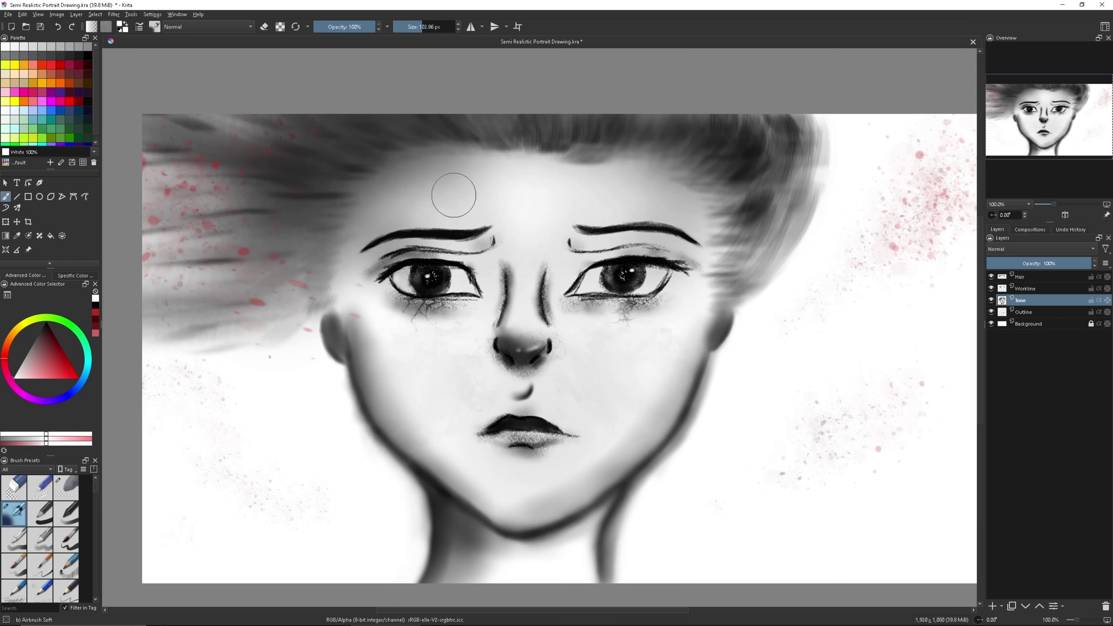
- Lighten the nose bridge with a small lightening brush and blend it in
key(slash)
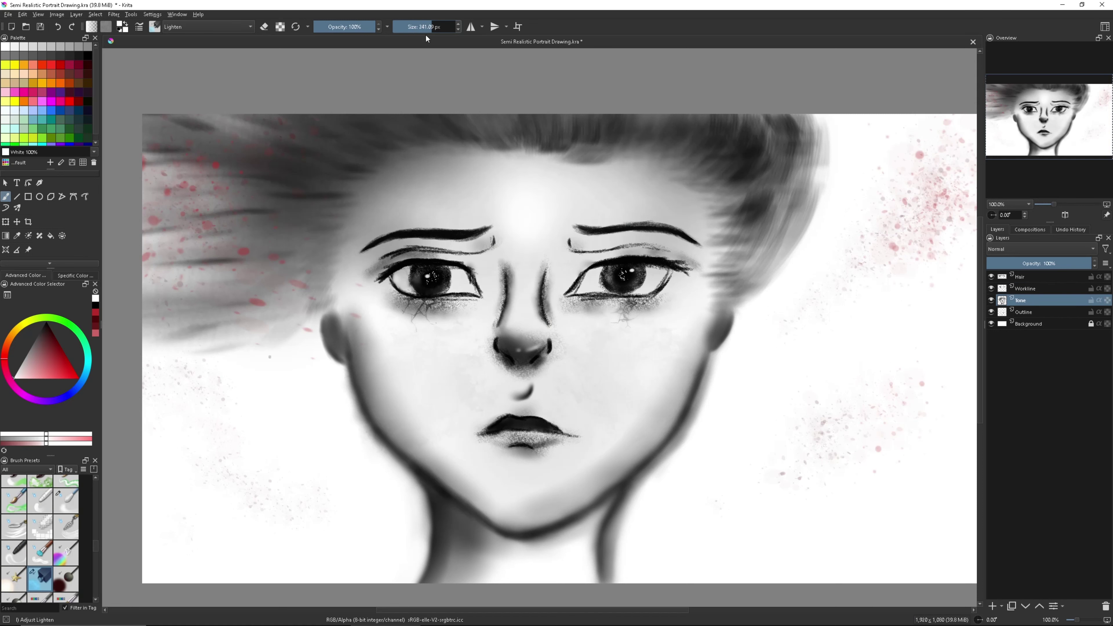
key(bracketleft)
key(bracketleft)
key(bracketleft)
key(plus)
key(plus)
key(bracketleft)
key(bracketleft)
key(bracketleft)
drag(508, 285, 511, 230)
key(slash)
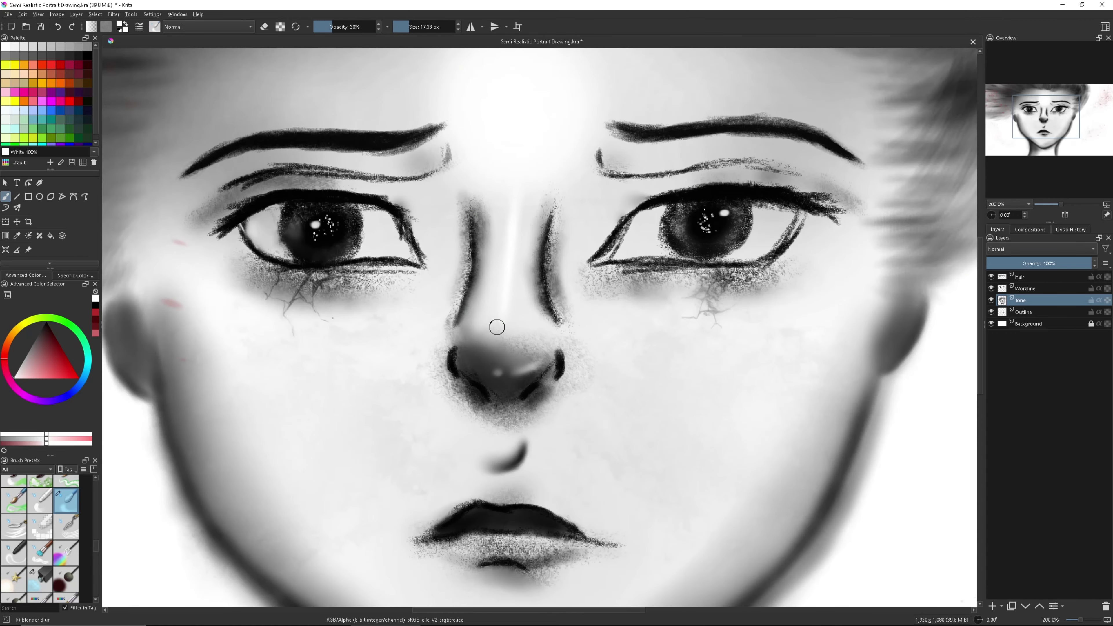
key(minus)
key(minus)
key(bracketright)
key(bracketright)
key(bracketright)
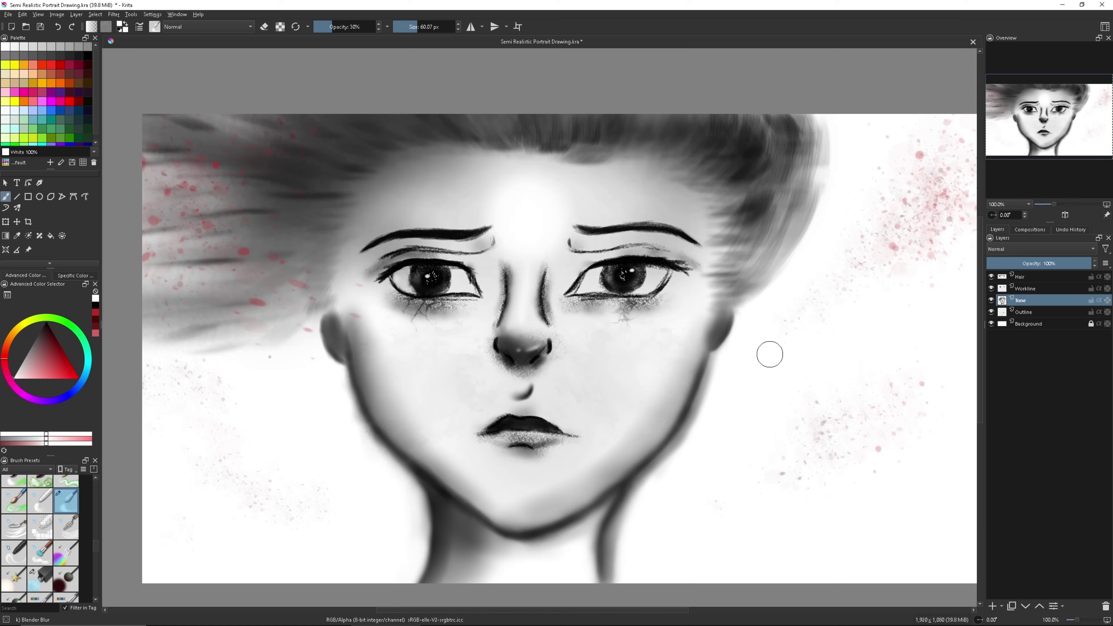
- Undo a stray stroke near the right eyelid, then add a new layer with a rough ink pen
scroll(50, 565, up, 5)
click(14, 513)
key(d)
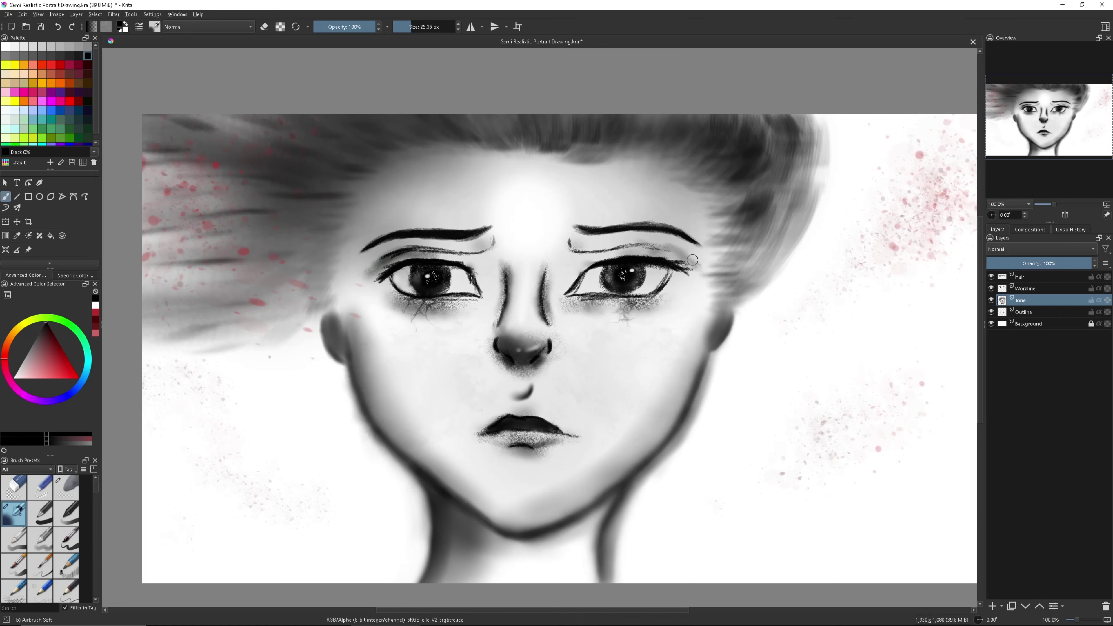
click(58, 28)
key(bracketleft)
key(bracketleft)
scroll(44, 540, down, 5)
click(66, 501)
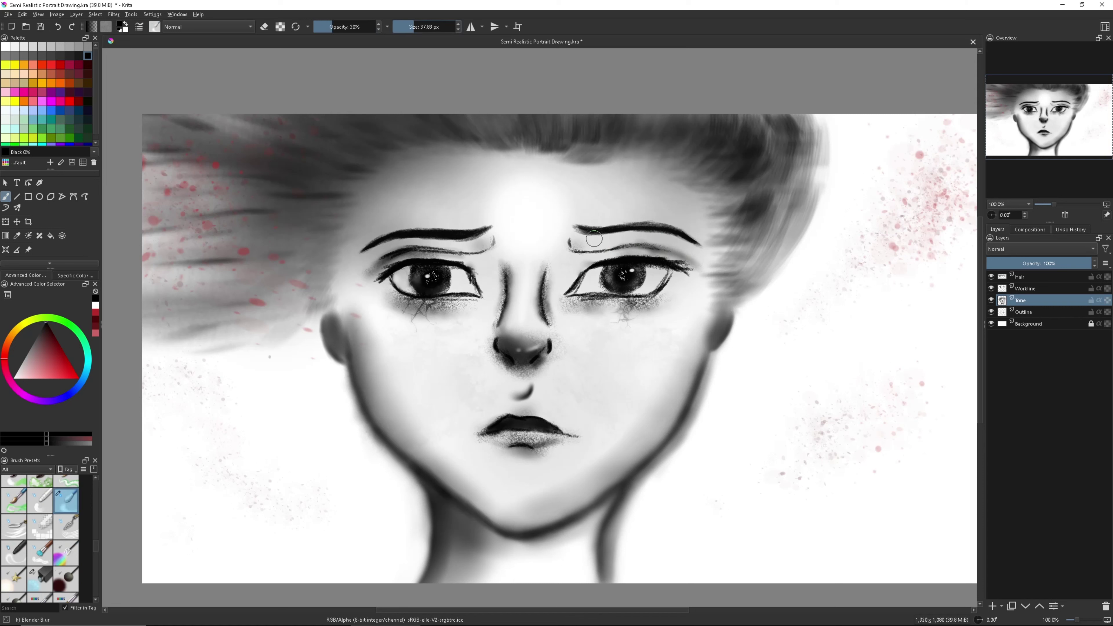
scroll(44, 540, down, 5)
click(66, 542)
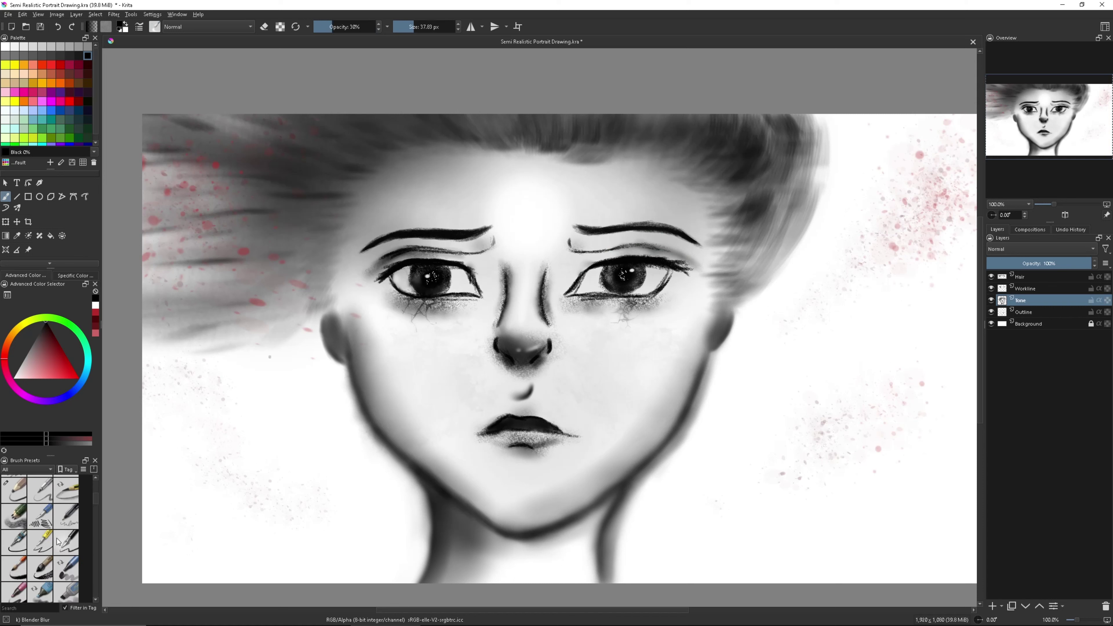
key(Insert)
- Draw a looped scribble bottom right and scale calligraphy signature text over it
drag(749, 522, 822, 569)
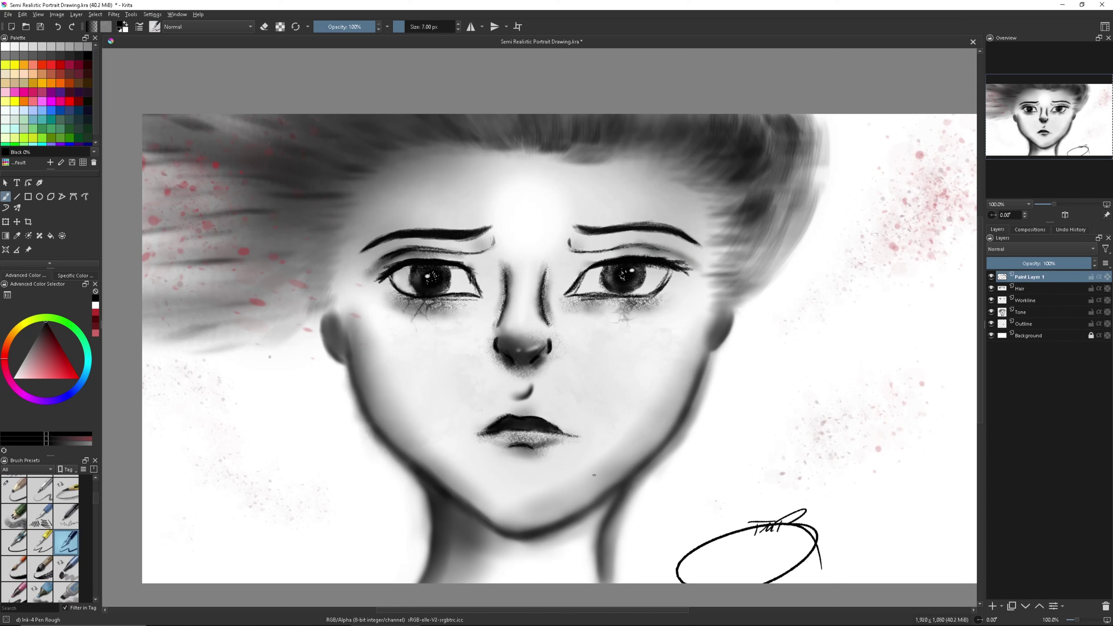
key(t)
drag(700, 538, 934, 570)
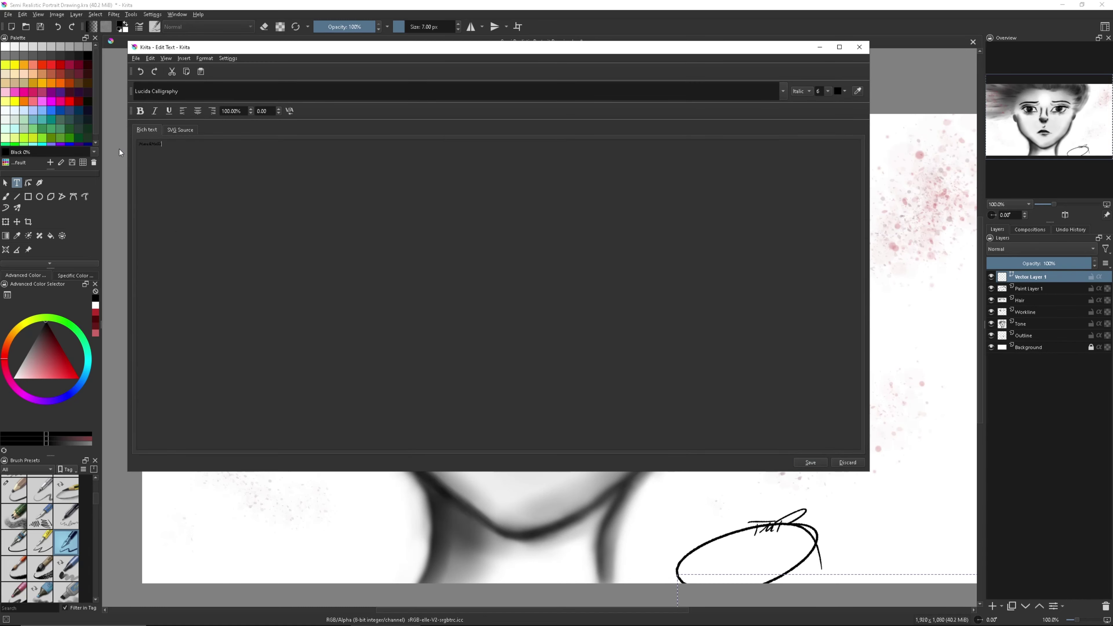
click(811, 462)
key(ctrl+t)
mouse_move(207, 420)
mouse_down()
mouse_move(631, 465)
mouse_move(727, 545)
mouse_up()
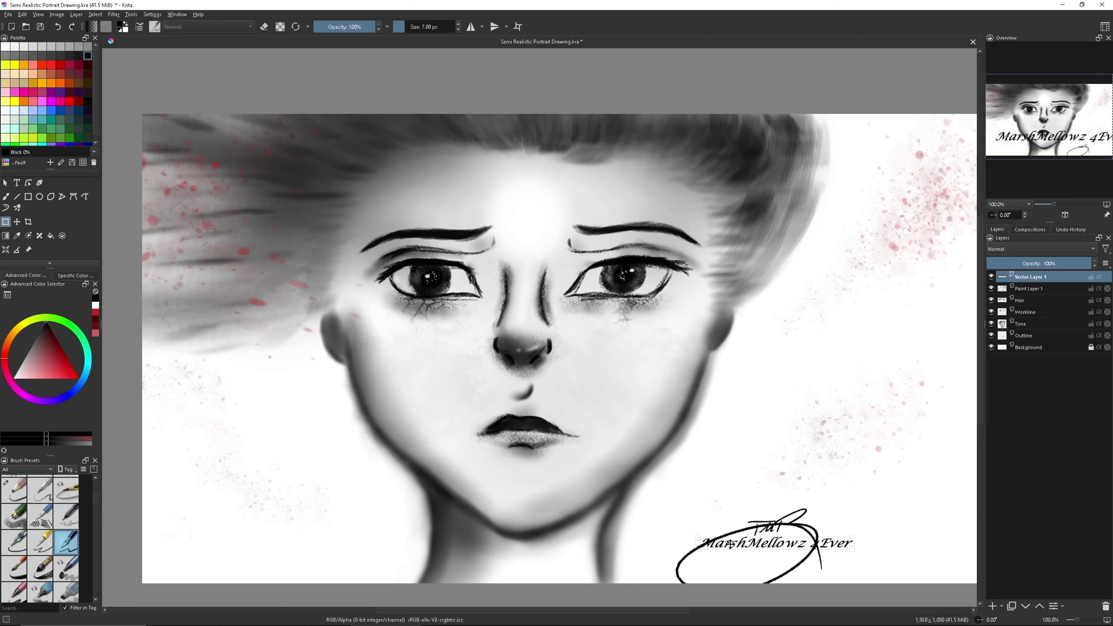
click(5, 182)
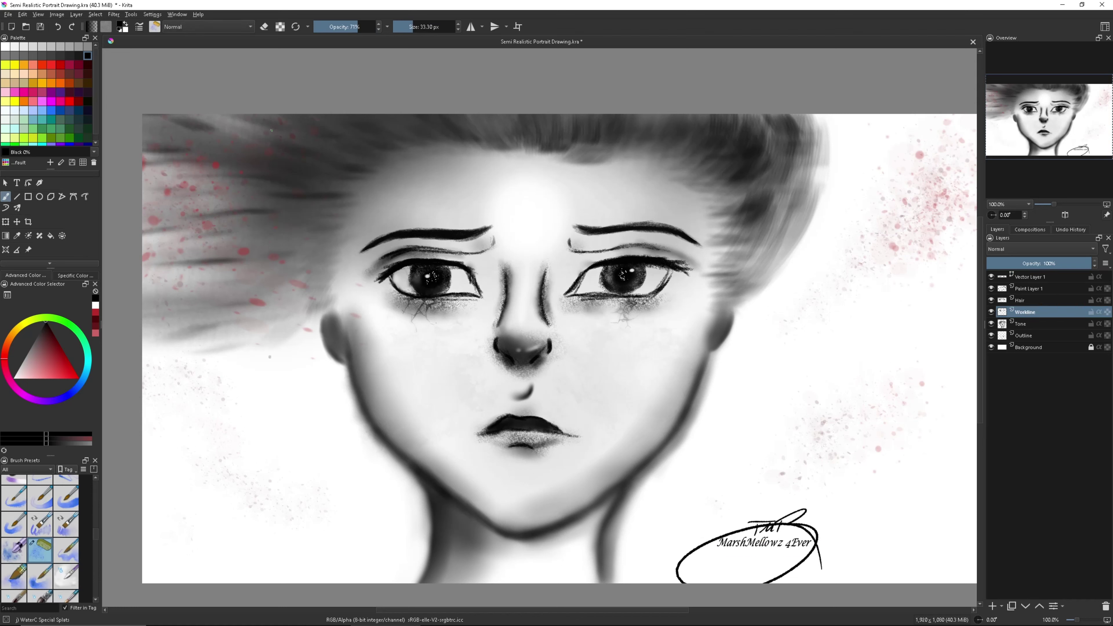
- Pick a watercolour spread brush at about 10–11 px on the Workline layer
click(67, 549)
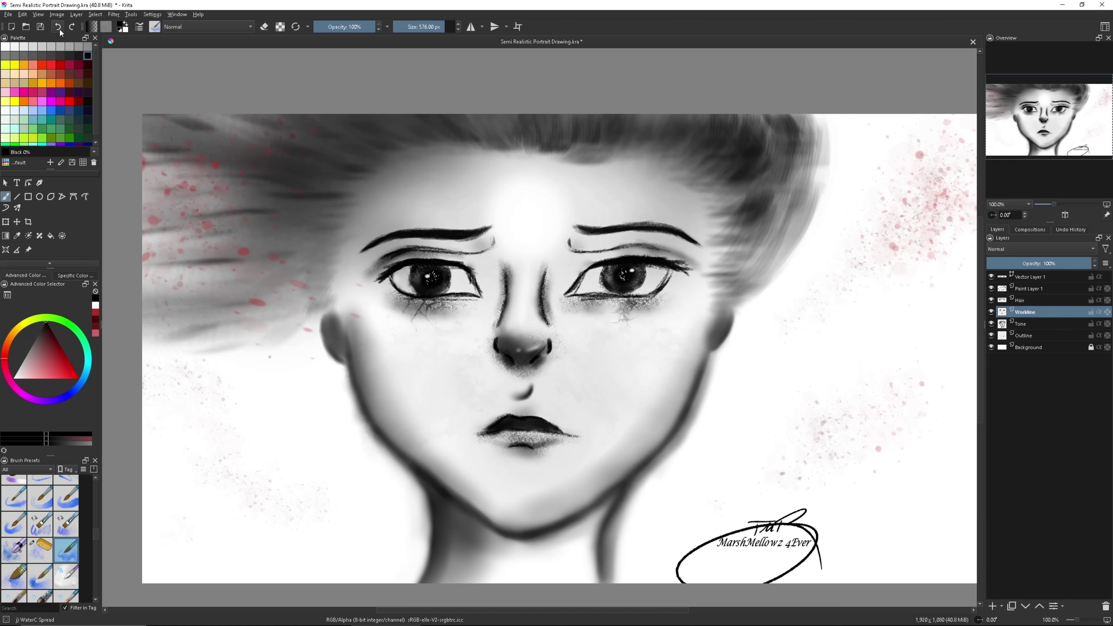
click(404, 32)
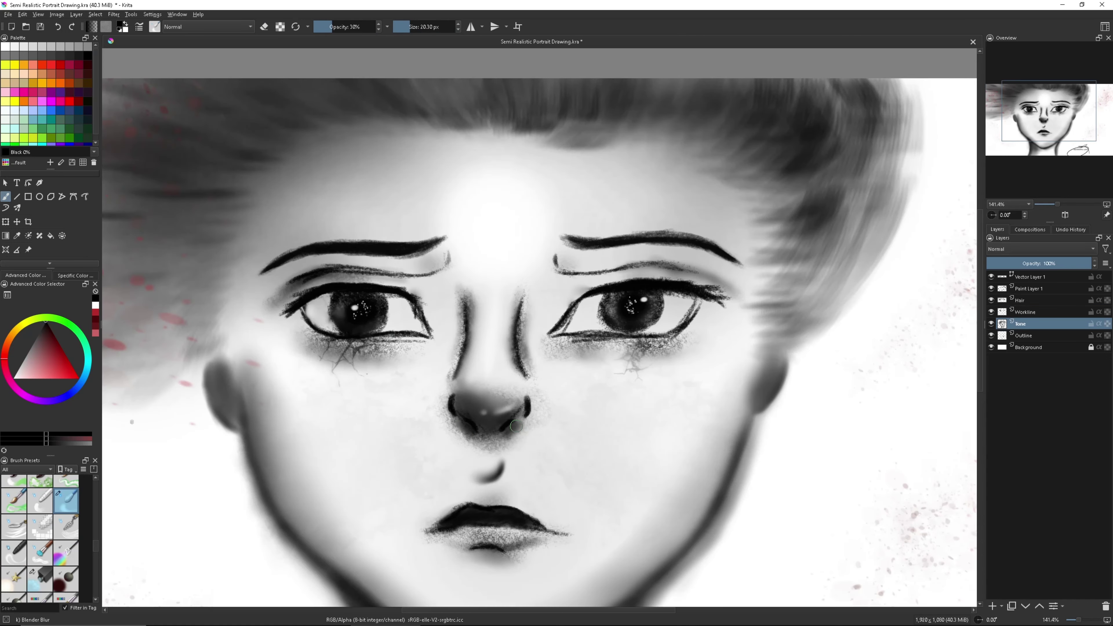
key(Page_Up)
mouse_move(520, 427)
mouse_down()
mouse_move(469, 370)
mouse_move(519, 392)
mouse_up()
- Blend on the Tone layer, then erase with a soft airbrush on the Outline layer
key(Page_Down)
key(e)
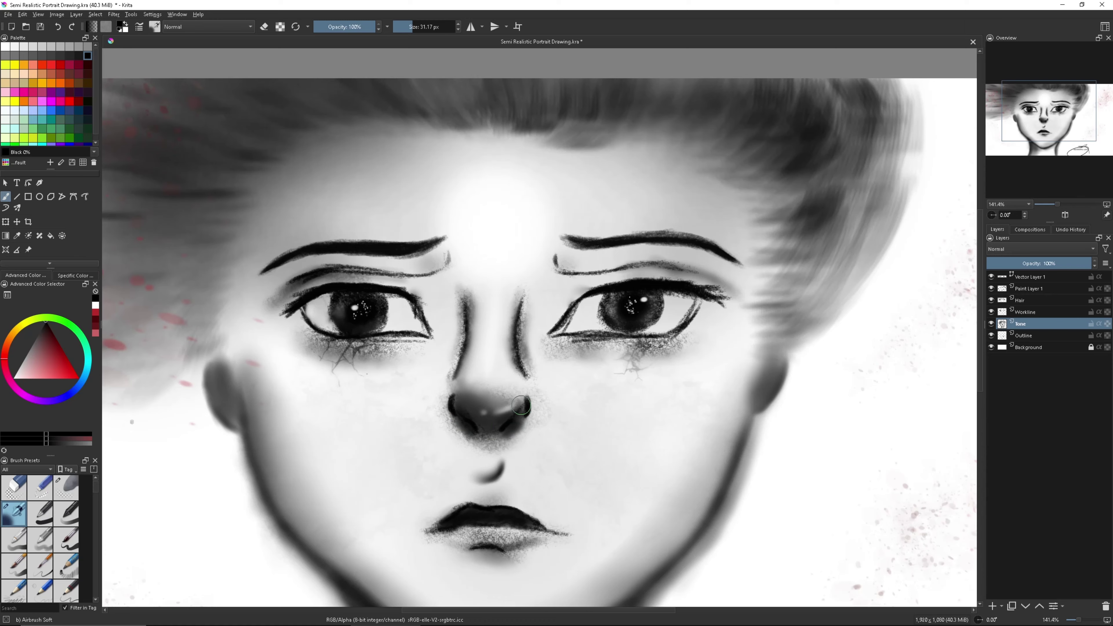
key(Page_Down)
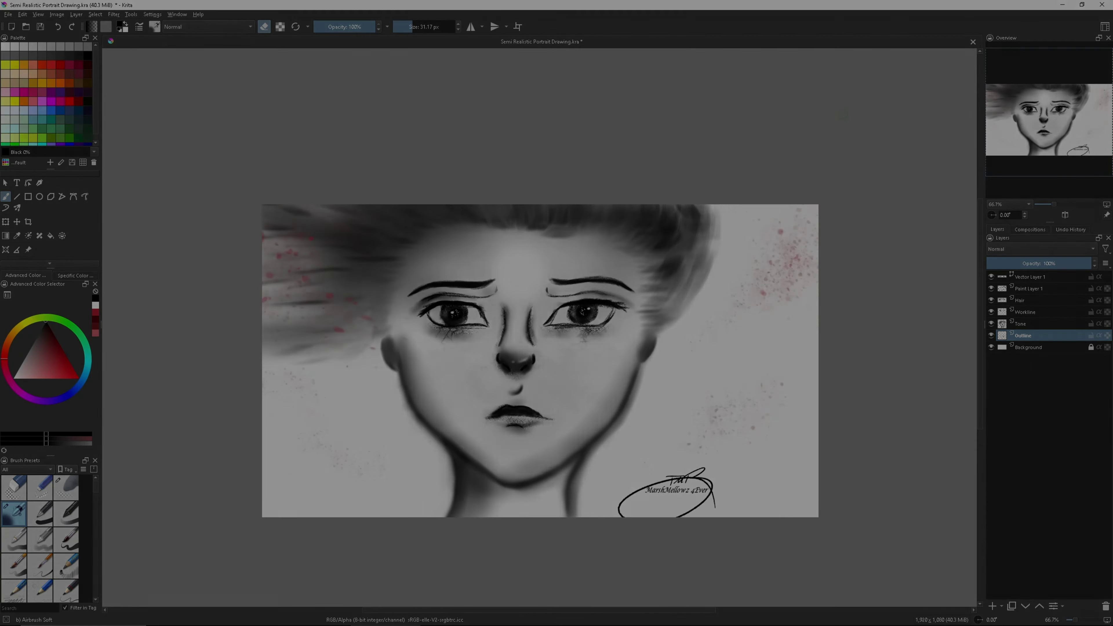